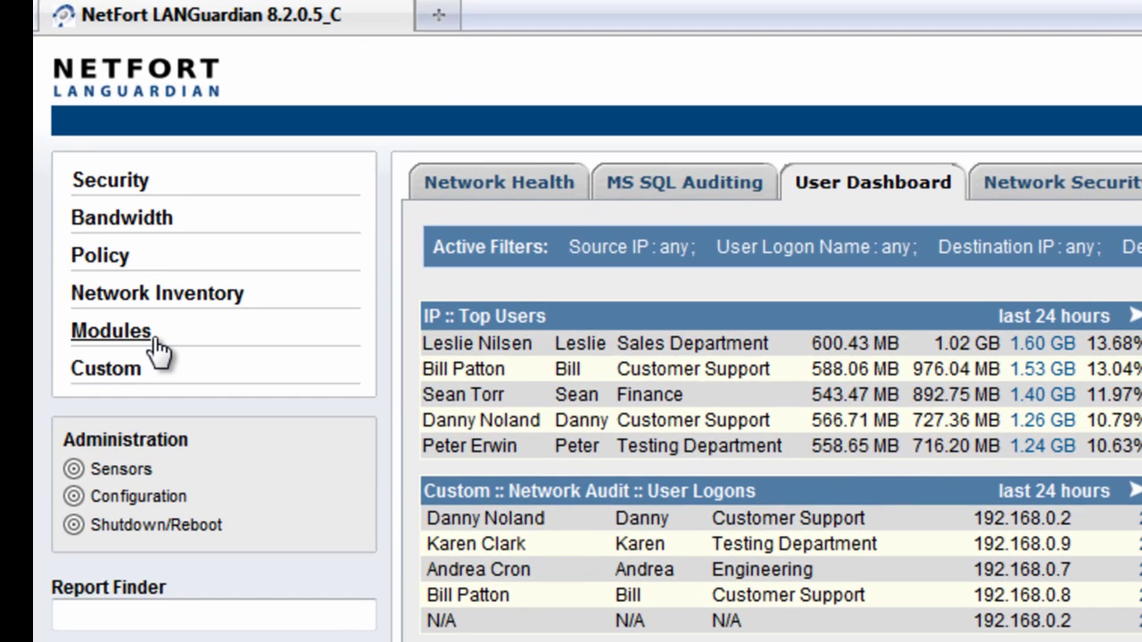
Step: Run the Windows File Shares Search by User report for the last 24 hours, with all sensors and any logon name
click(81, 238)
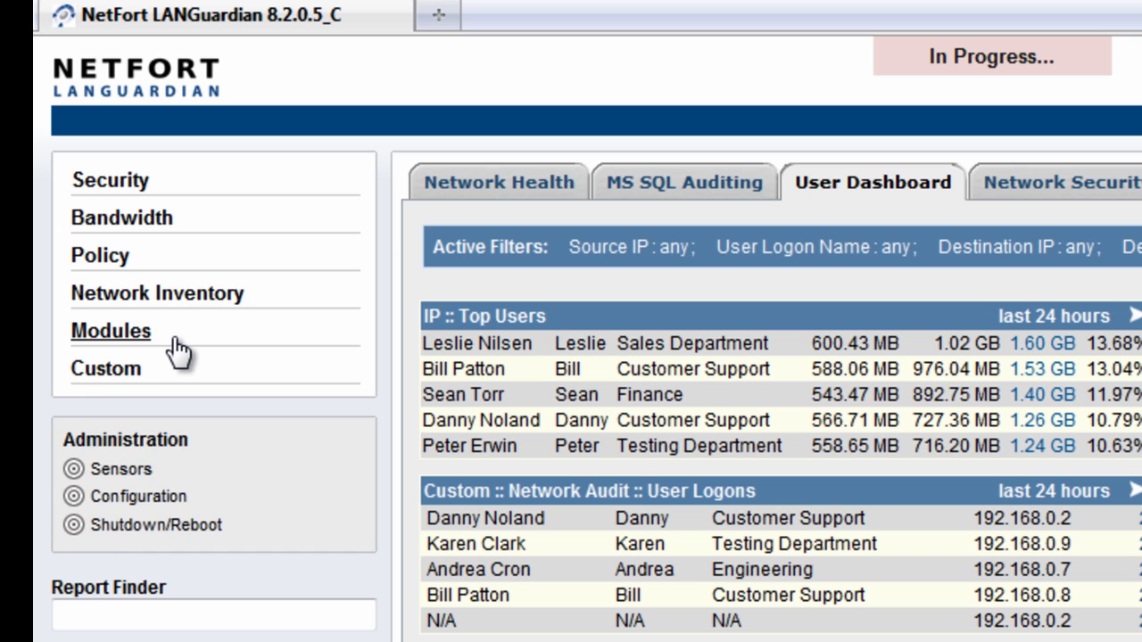
click(228, 478)
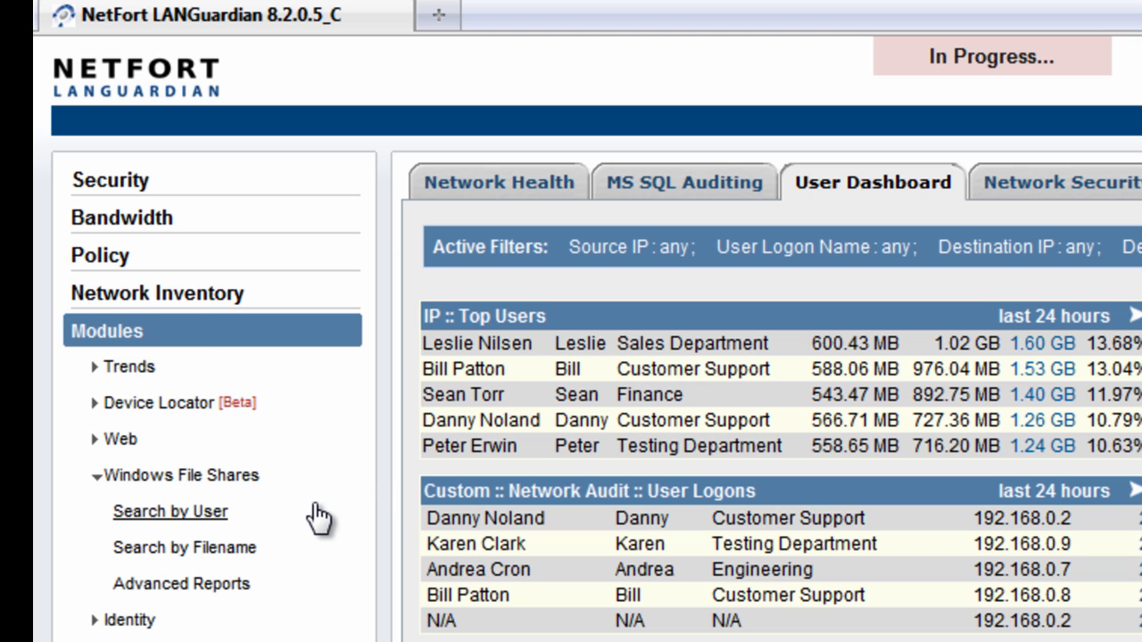
click(217, 523)
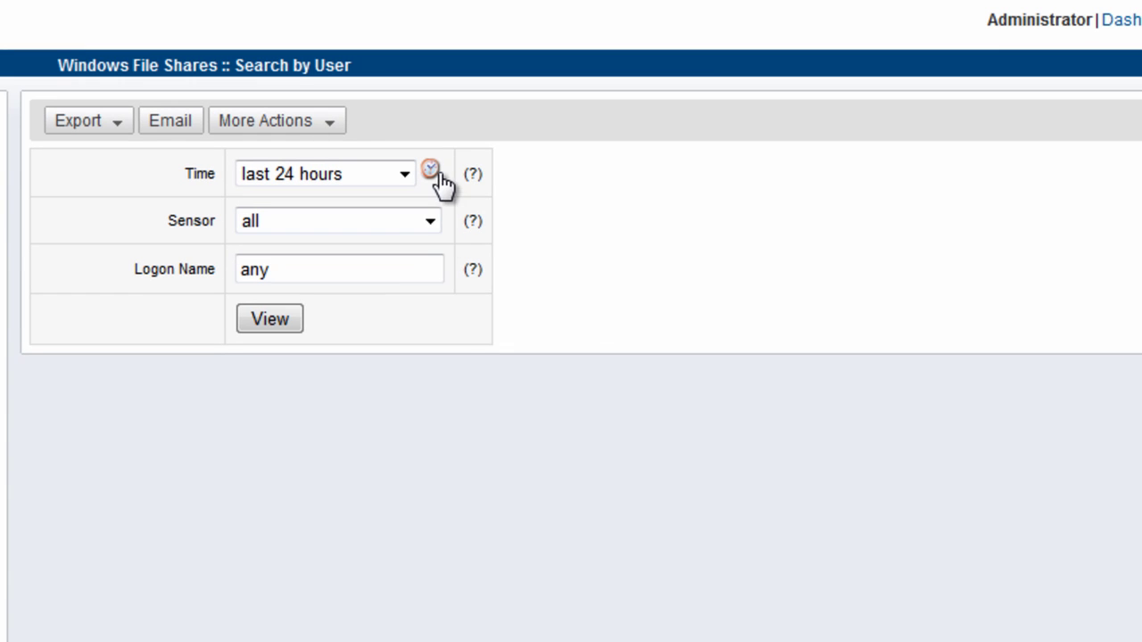
click(432, 172)
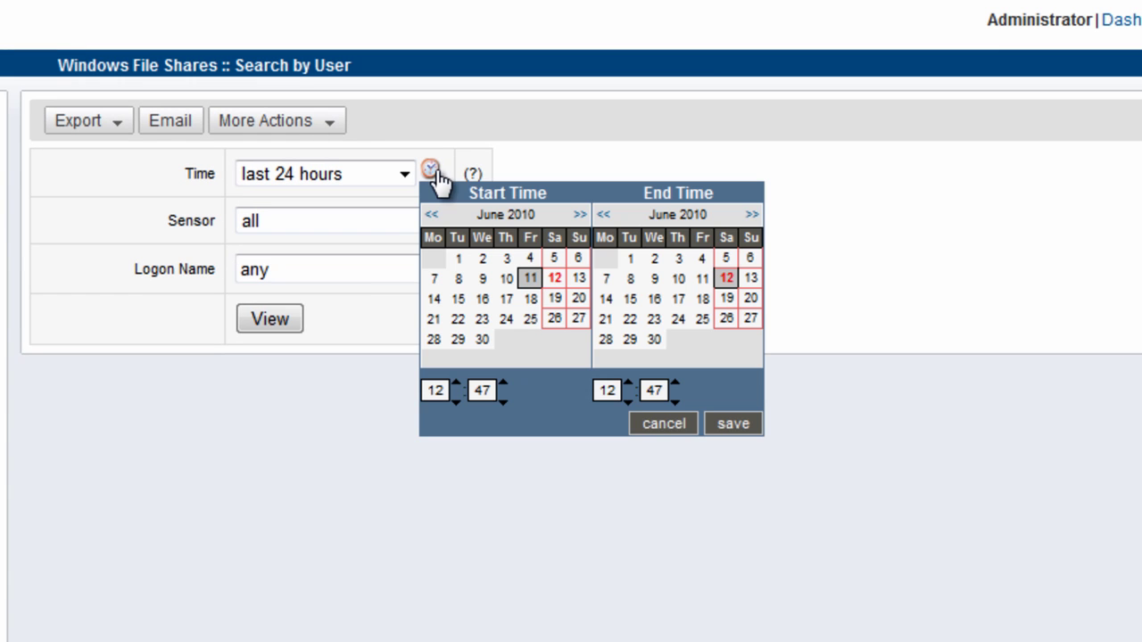
click(665, 421)
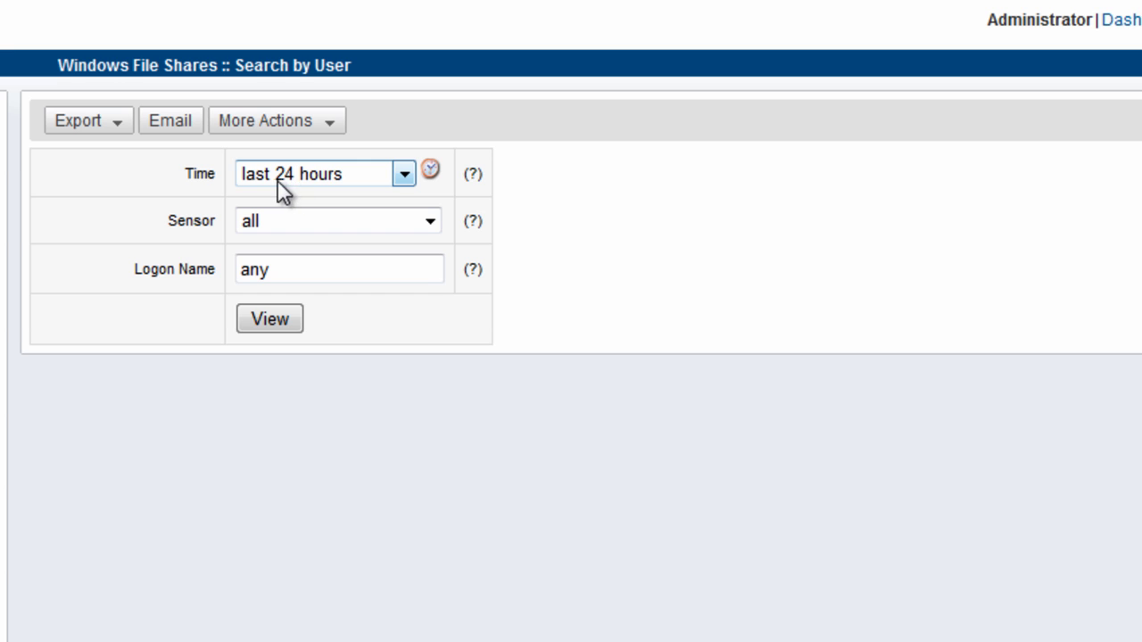
click(284, 318)
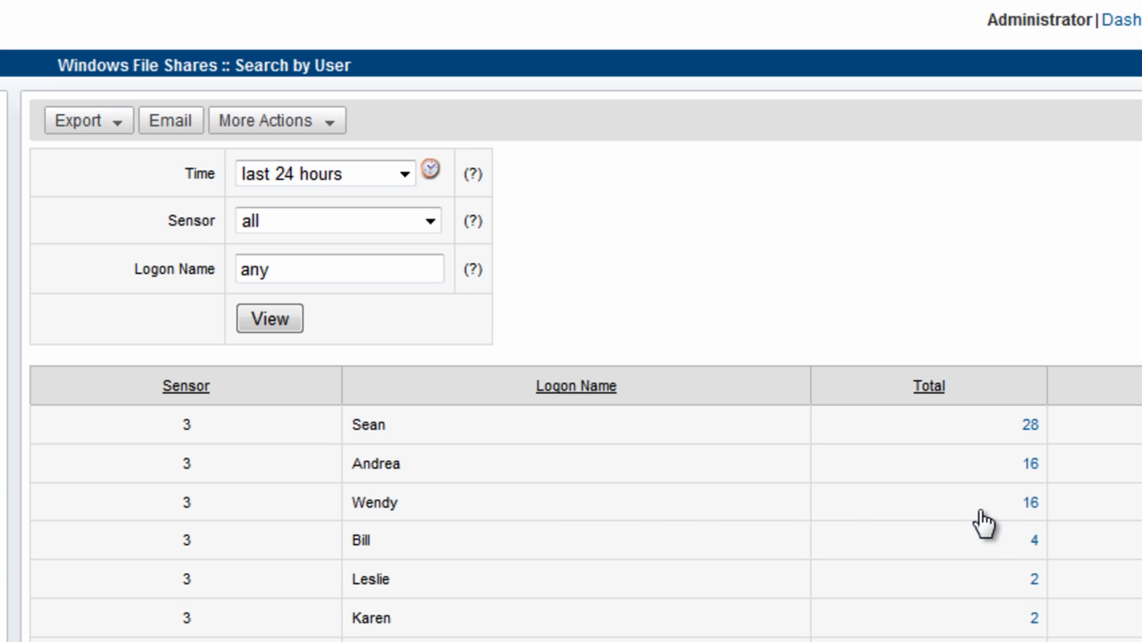
Step: Drill down from the third-listed user's total to the individual events recorded for \SALES\Pricelist_2010.xls
click(1031, 505)
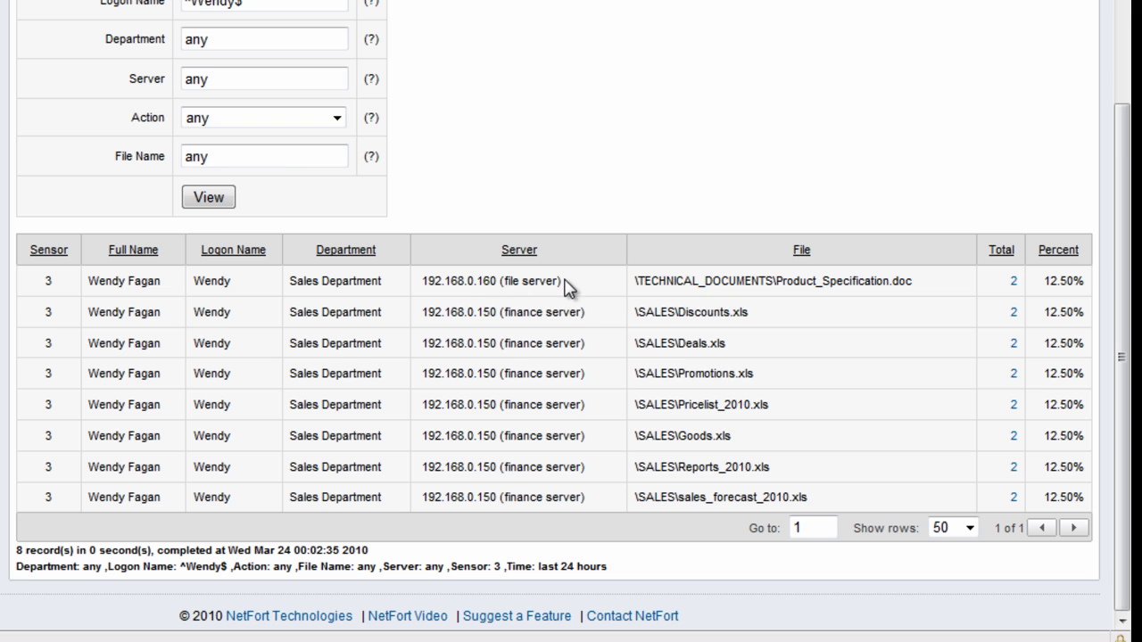
drag(636, 284, 942, 294)
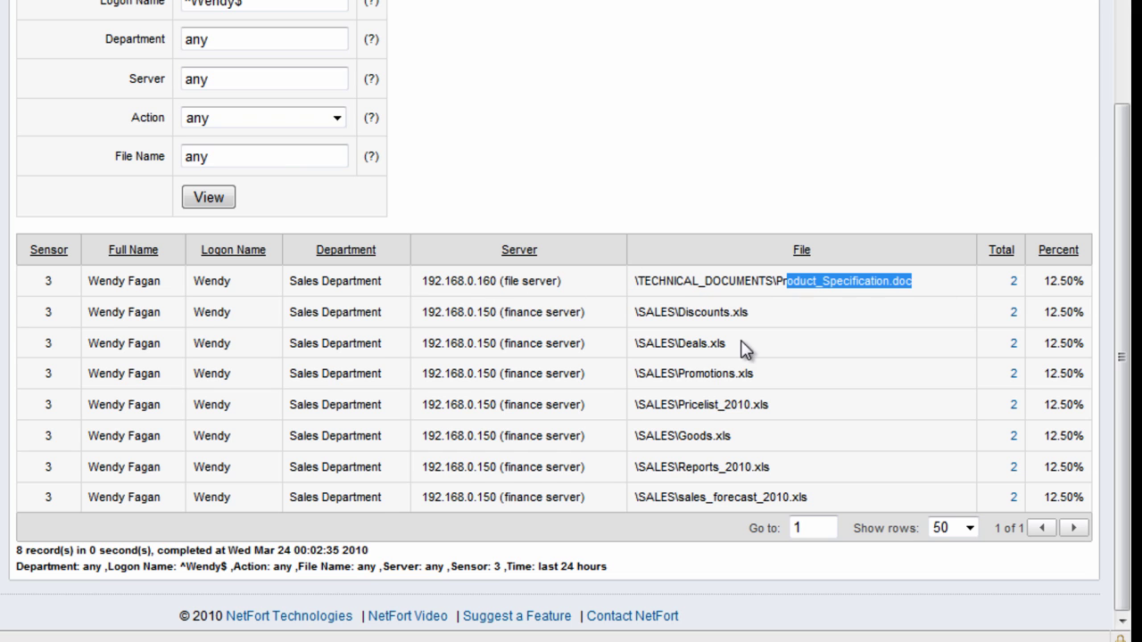
click(1014, 409)
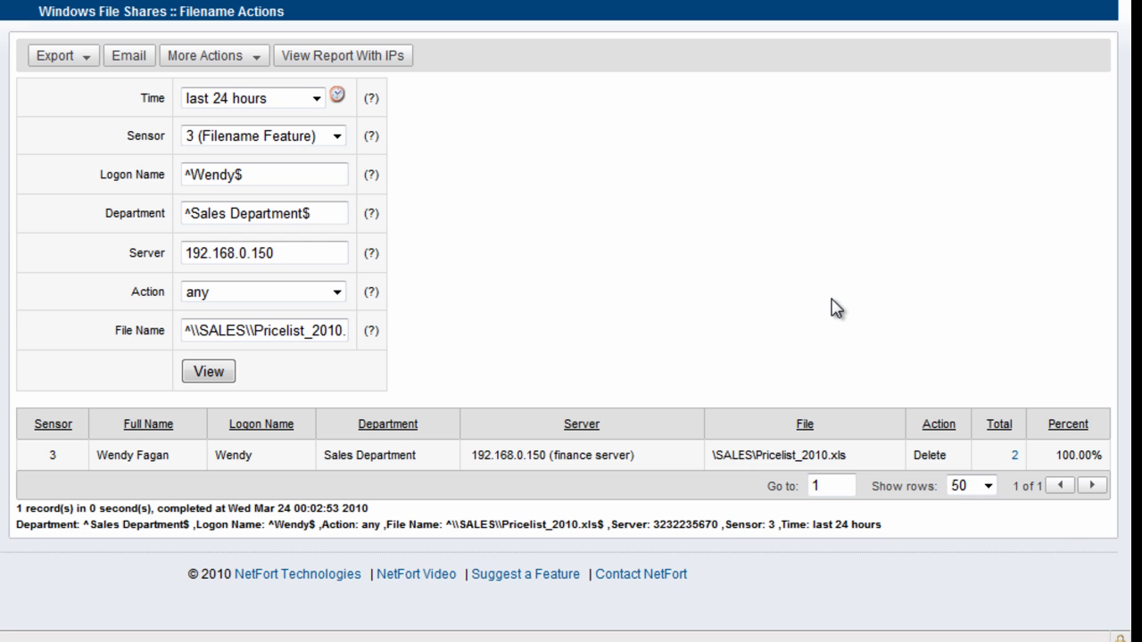
click(1016, 456)
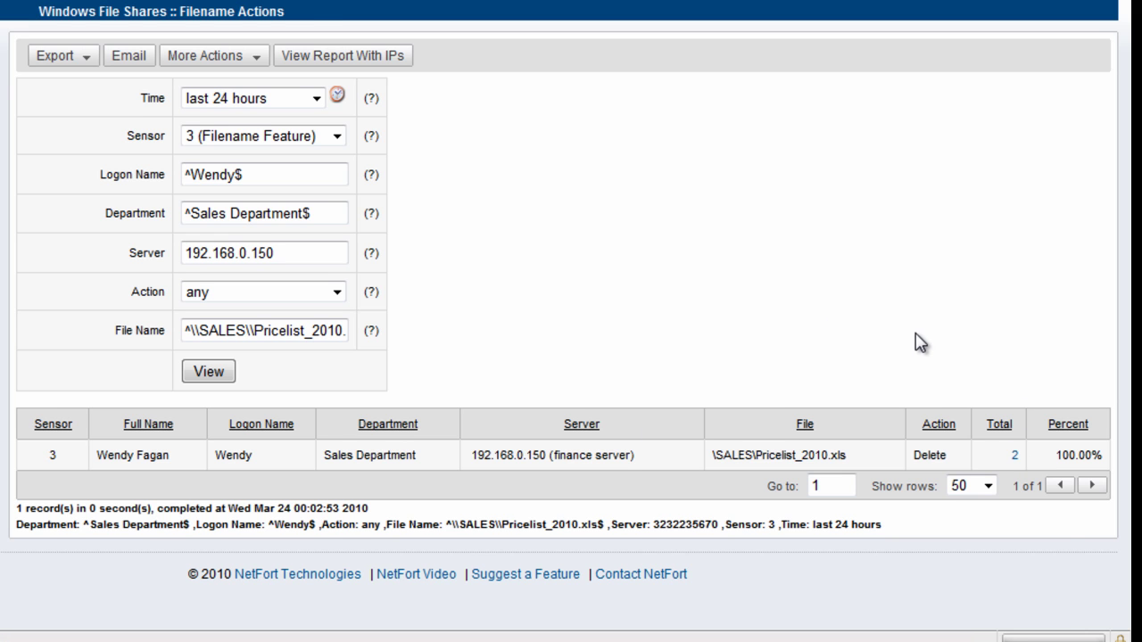
drag(1075, 427, 941, 423)
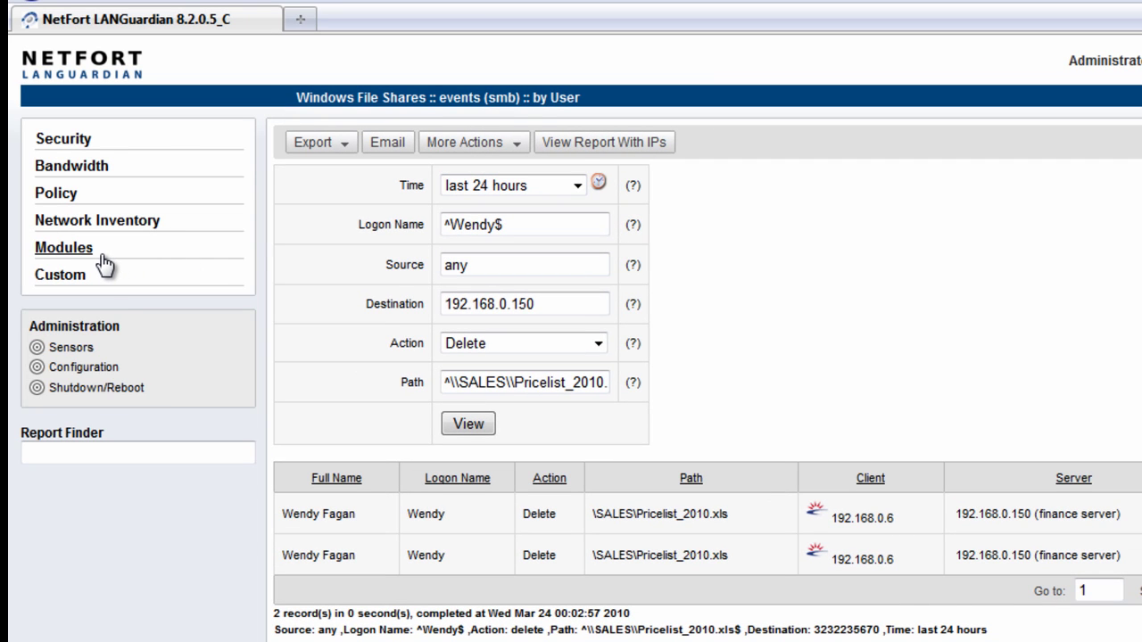
Step: Run the Windows File Shares Search by Filename report for mp3 files over the last 24 hours, with any action
click(68, 249)
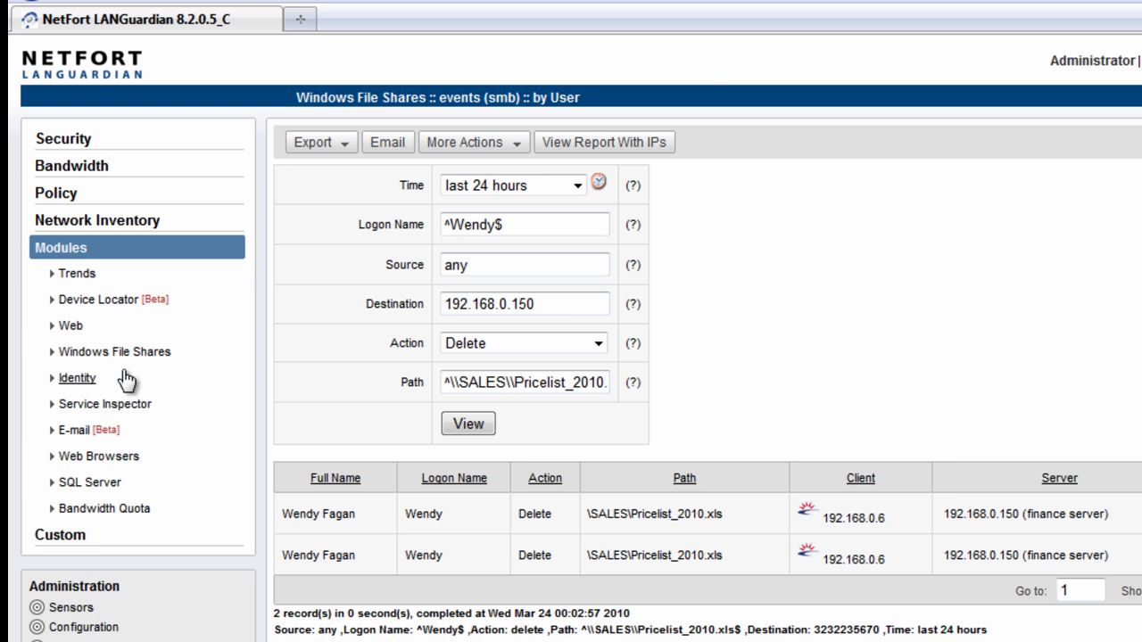
click(111, 354)
click(132, 407)
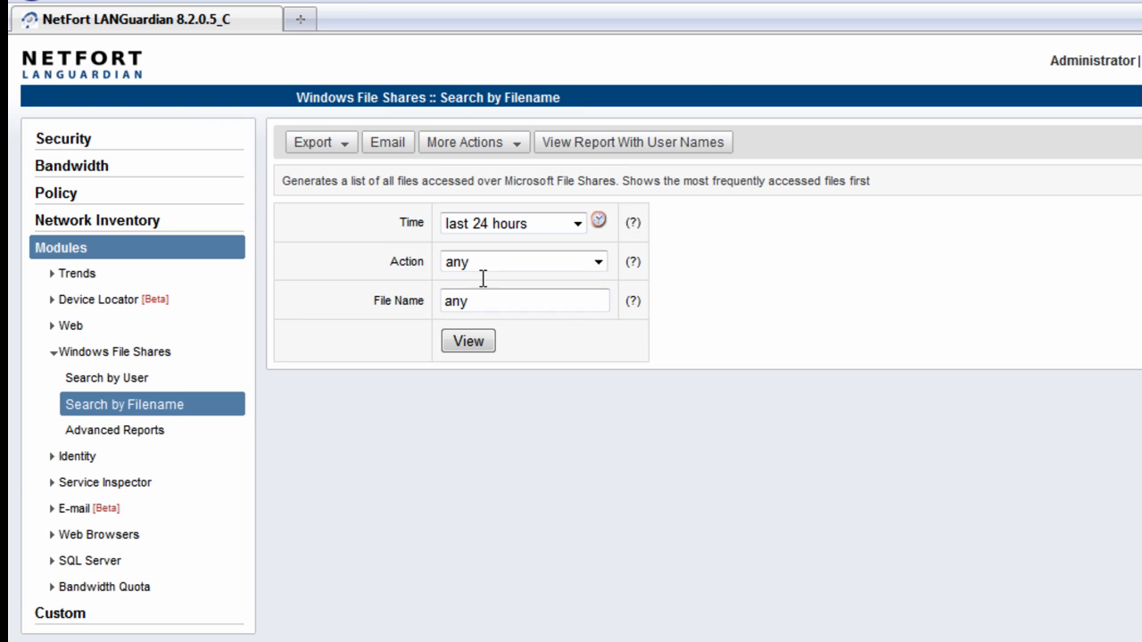
double_click(458, 301)
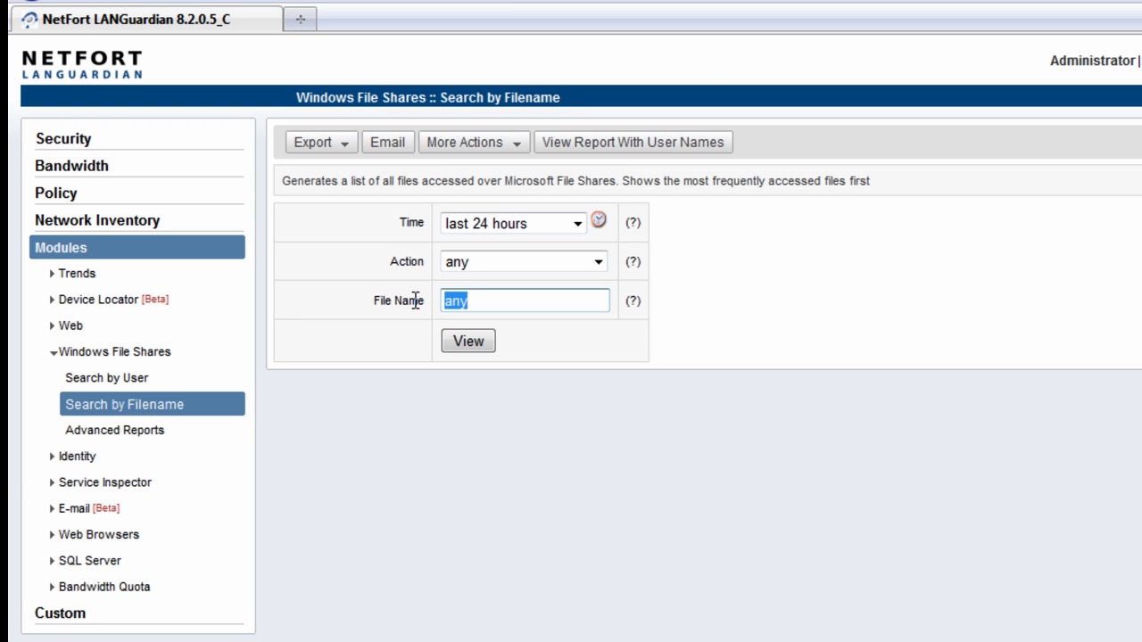
text(m)
click(471, 348)
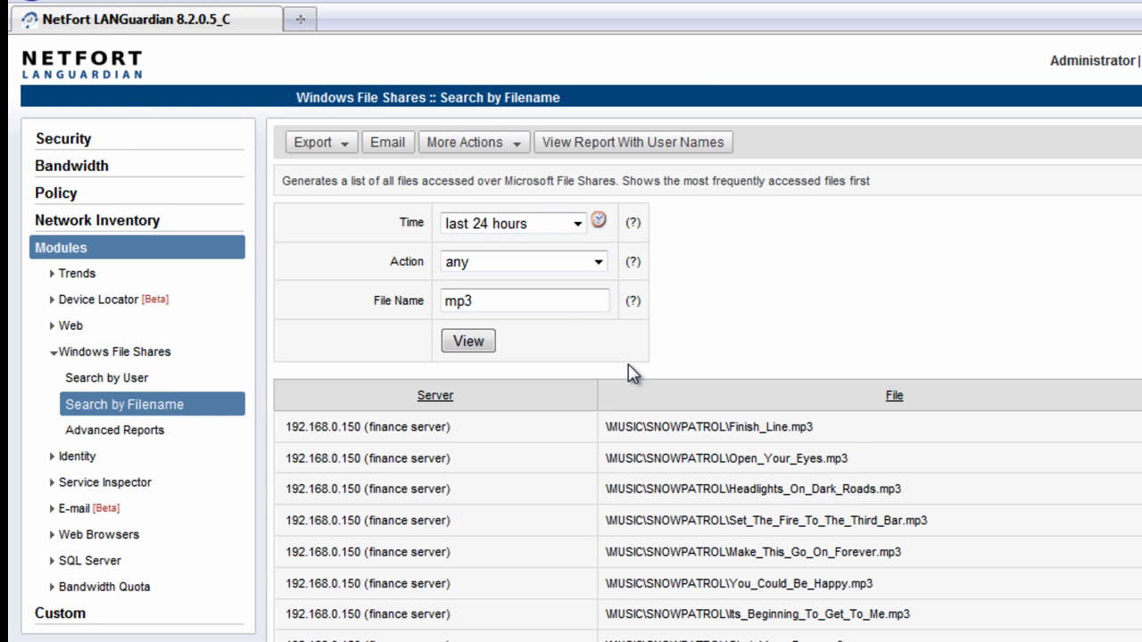
Step: Review the mp3 files found, switch the report to show user names, and examine the server they are stored on
scroll(629, 370, down, 3)
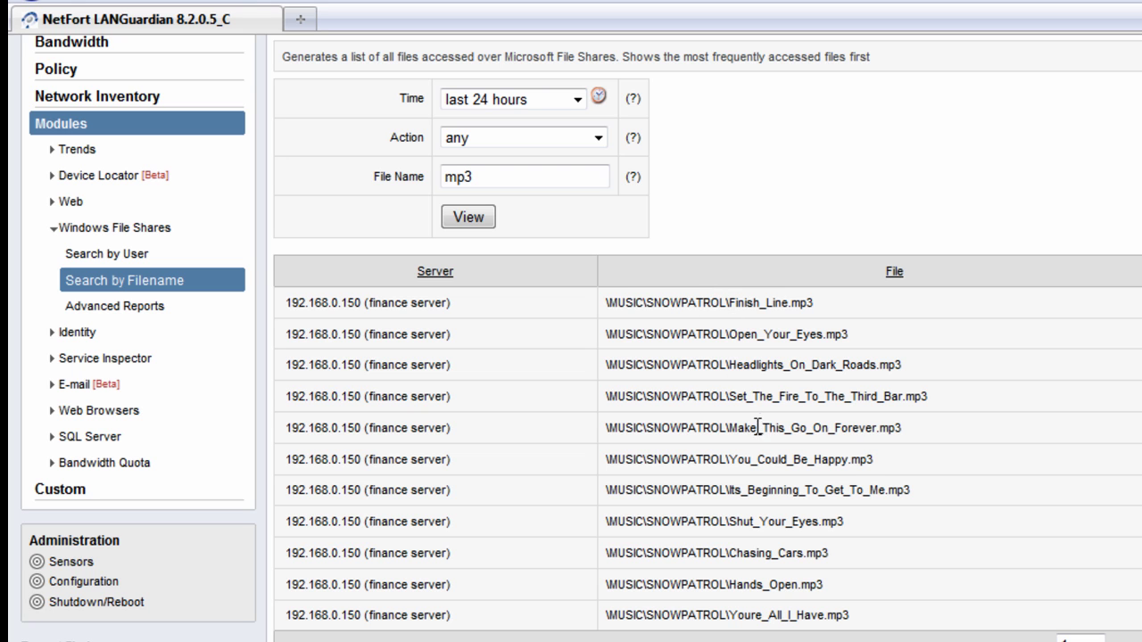
scroll(790, 582, up, 3)
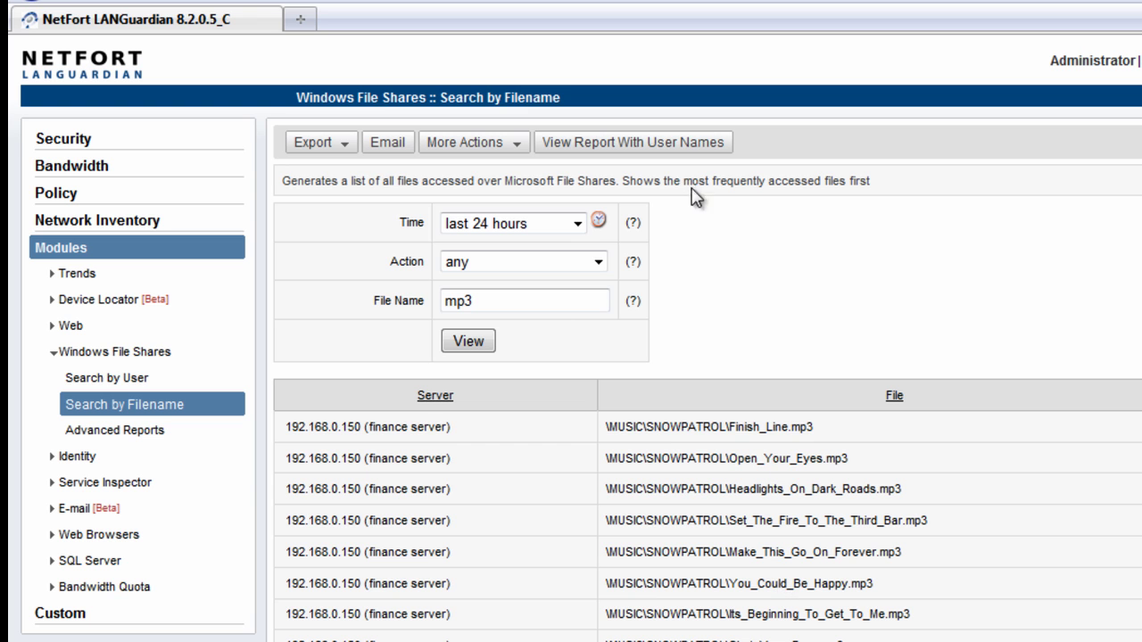
click(690, 142)
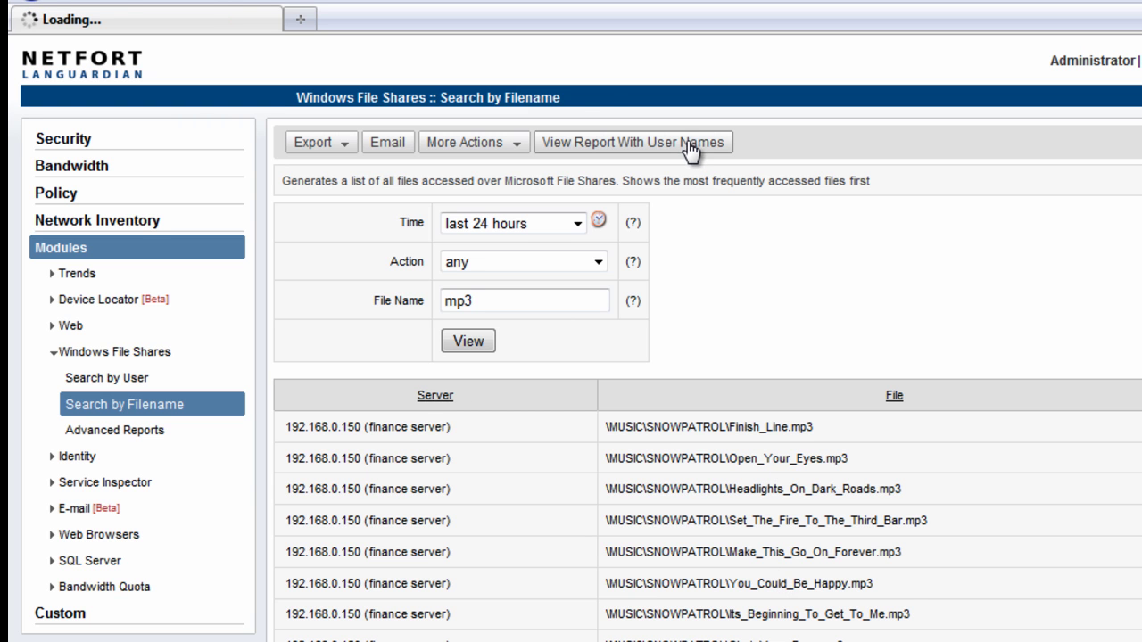
scroll(684, 398, down, 6)
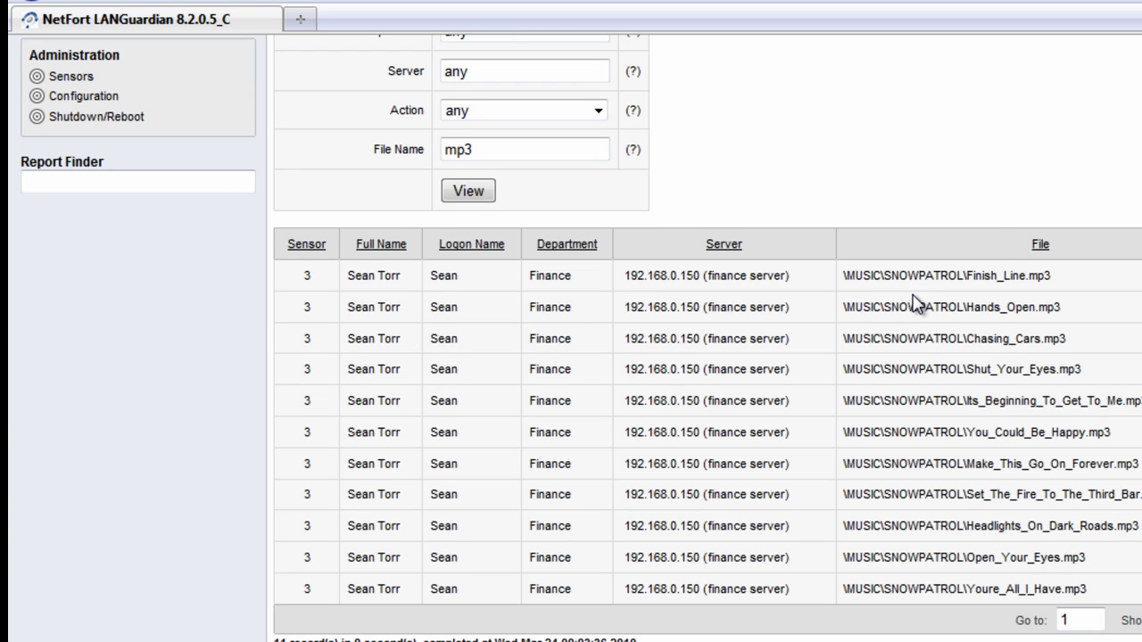
drag(790, 275, 627, 279)
Step: Set the file name filter of the by-user filename report to mdb
scroll(553, 223, up, 6)
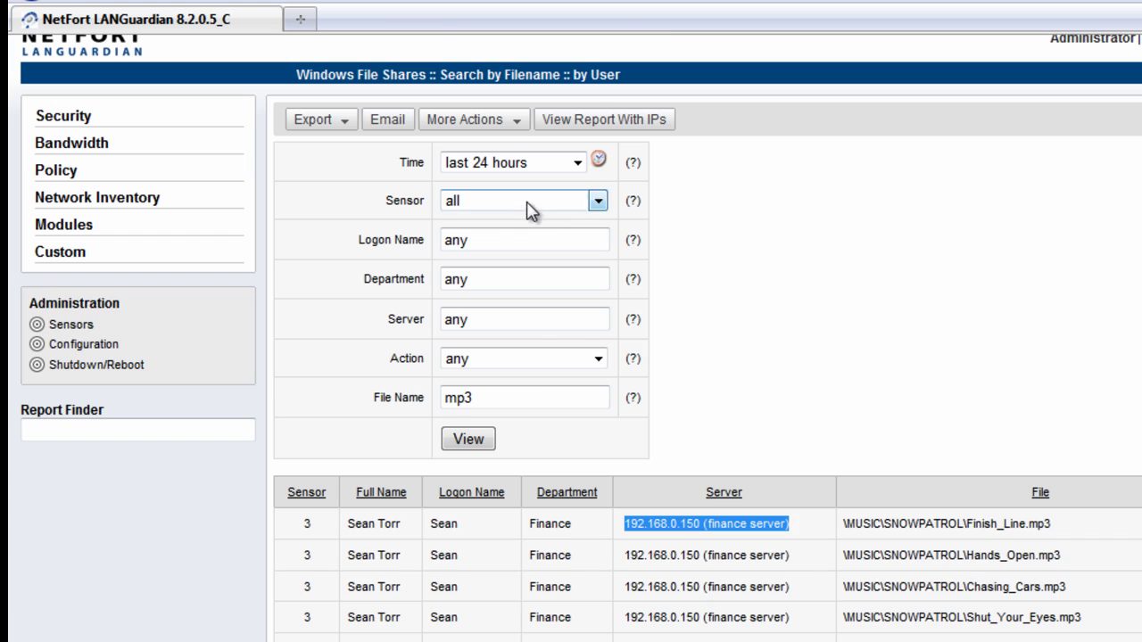
drag(520, 400, 343, 398)
text(m)
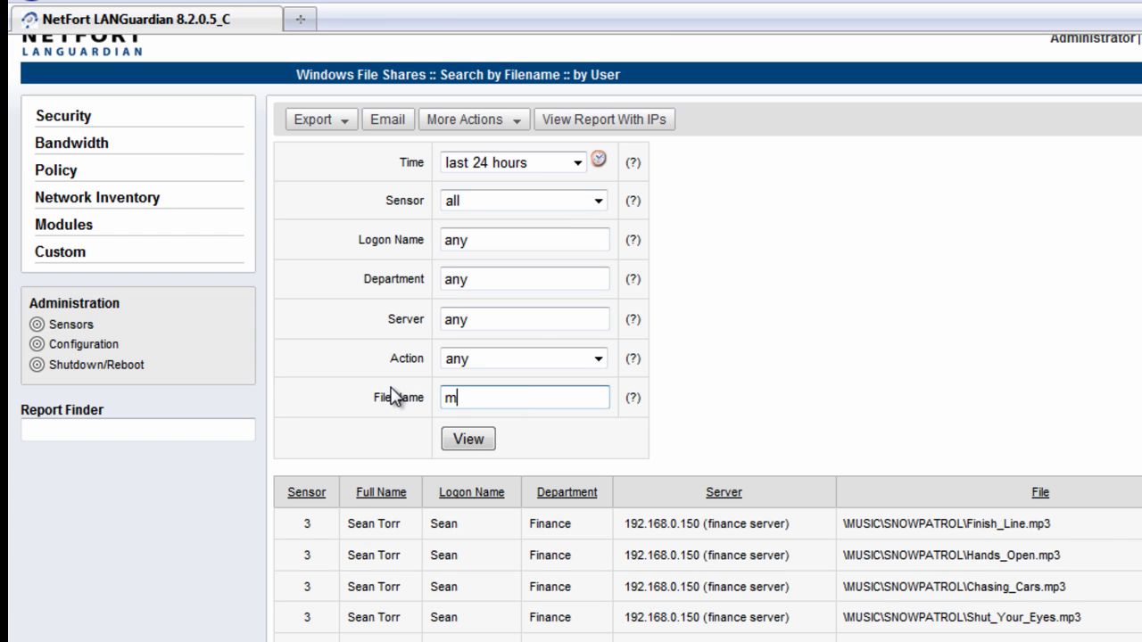
text(db)
Step: Run a new Windows File Shares Search by Filename report for salaries over the last 24 hours, with any action
click(64, 228)
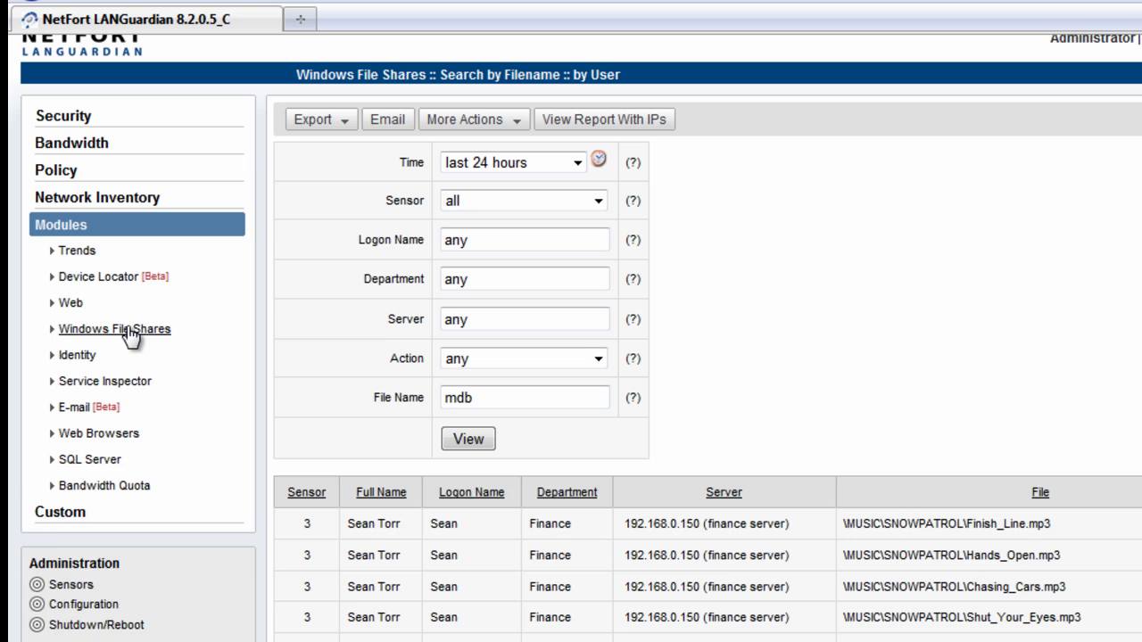
click(134, 328)
click(145, 405)
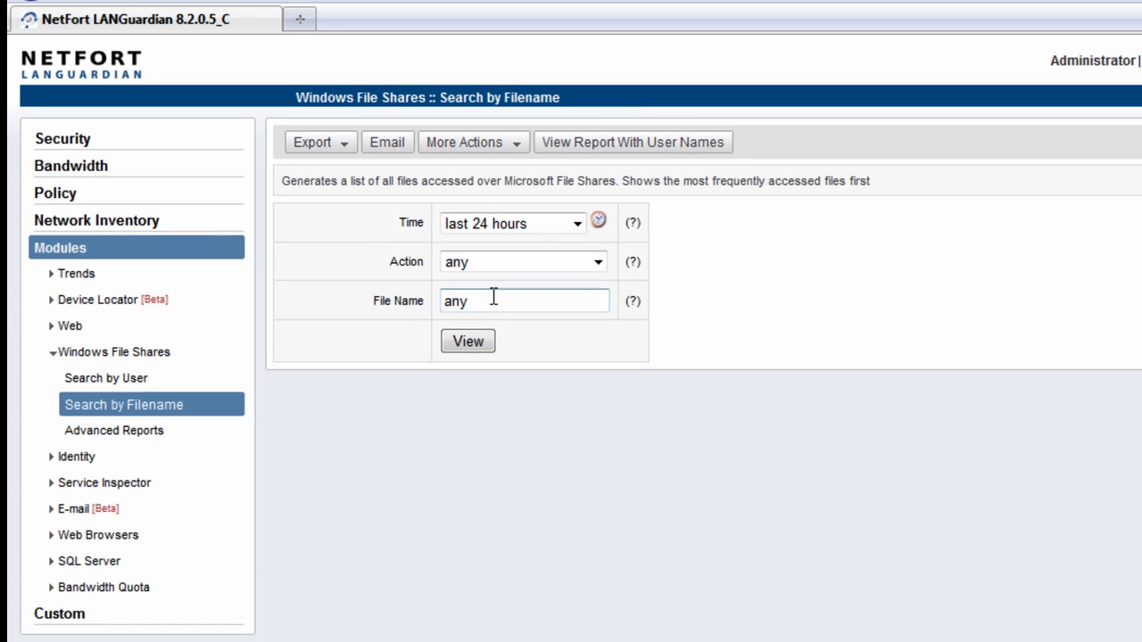
double_click(492, 298)
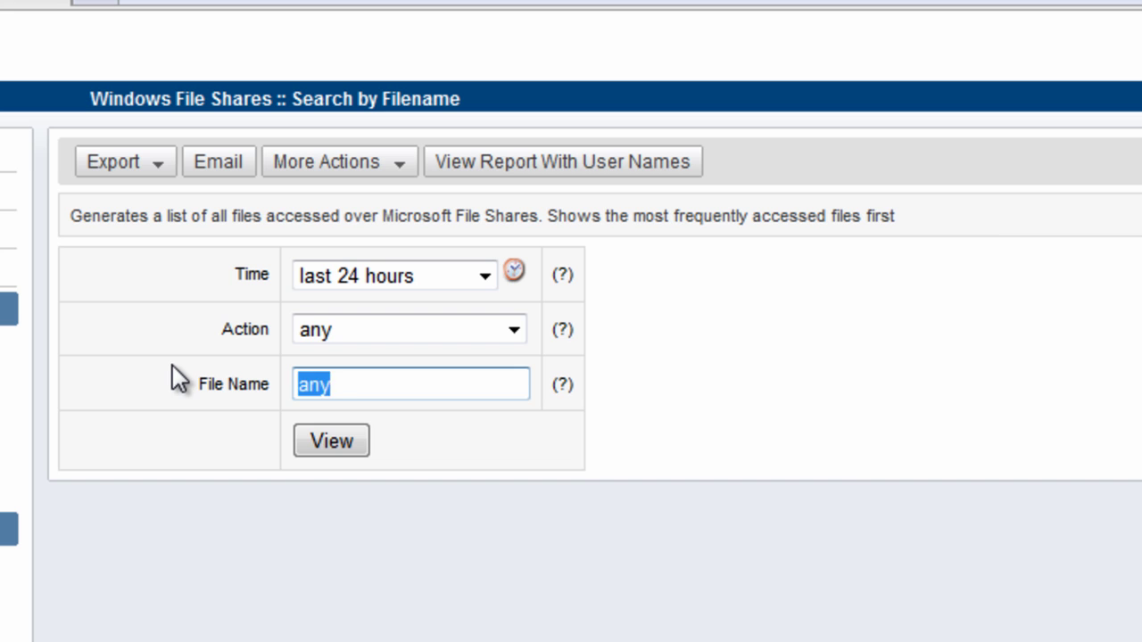
text(salaries)
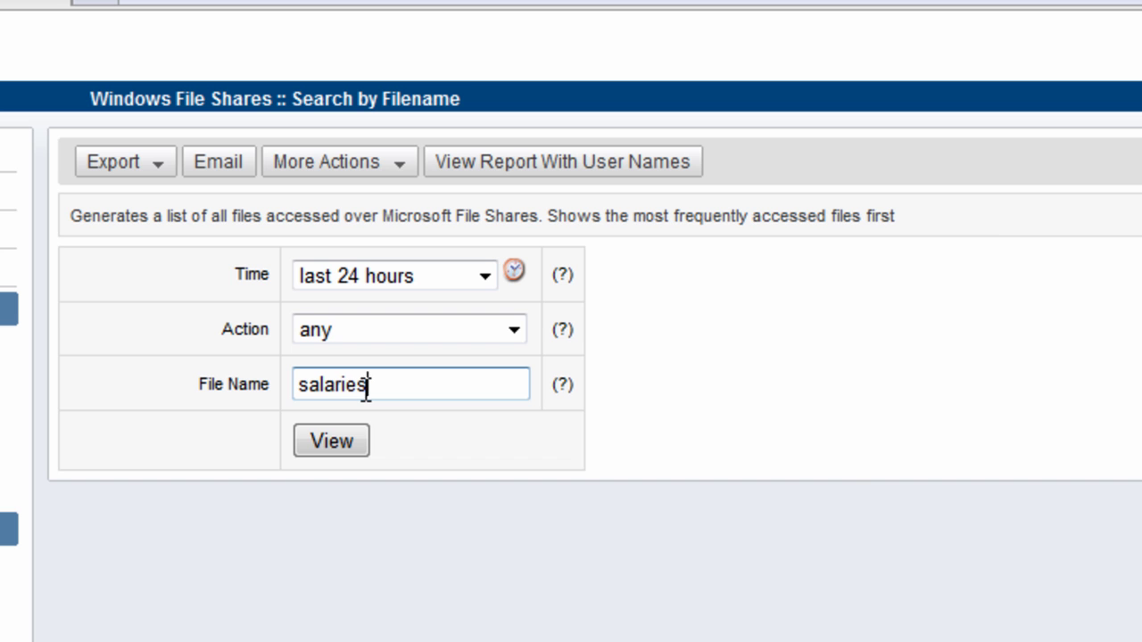
click(350, 440)
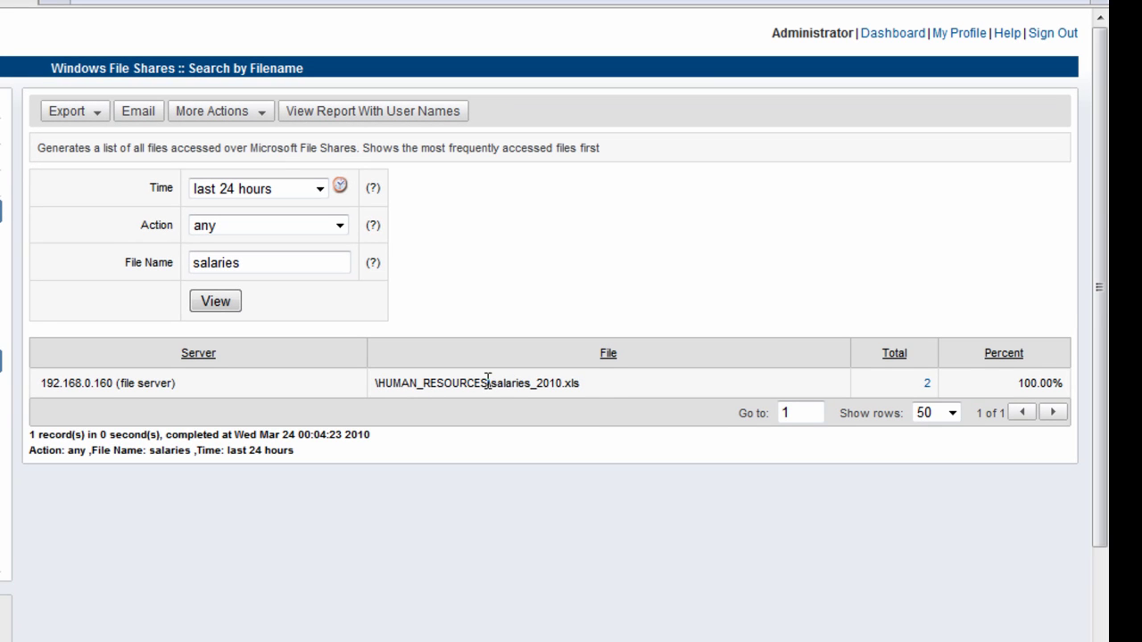
Step: Drill into the actions on \HUMAN_RESOURCES\salaries_2010.xls and, in the view with user names, open the individual events
drag(593, 389, 496, 399)
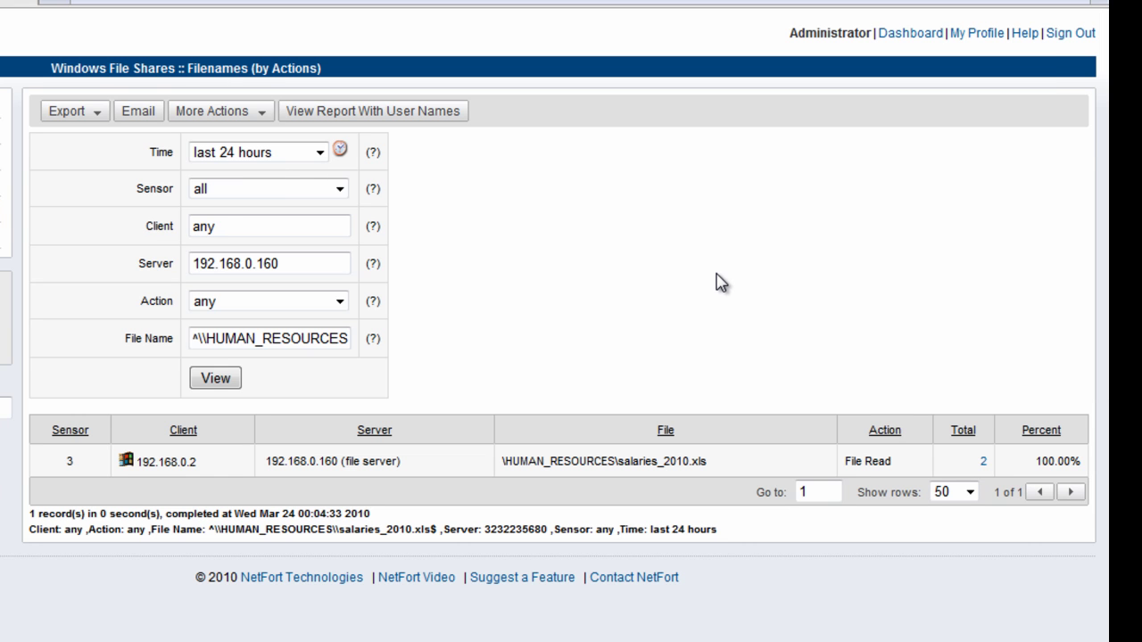
drag(194, 462, 121, 462)
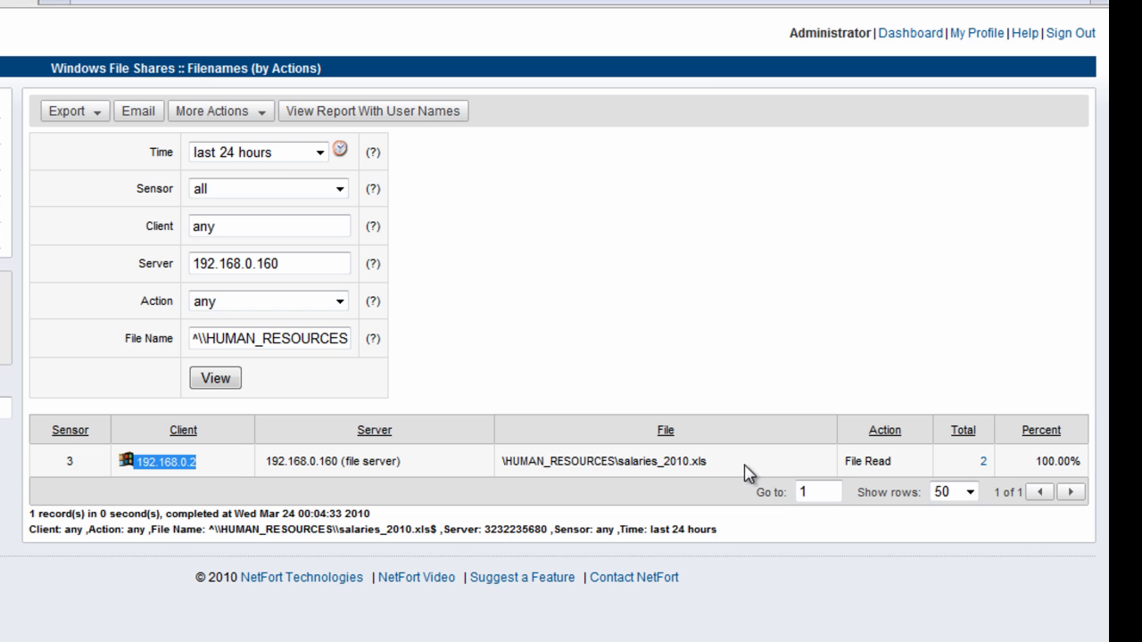
click(383, 119)
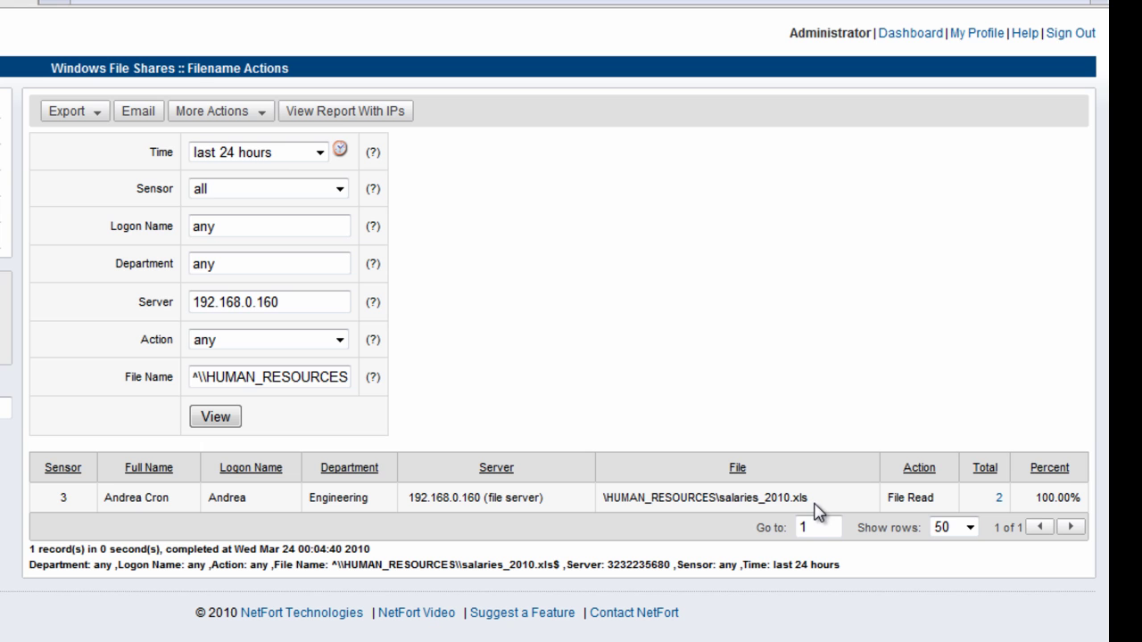
click(1001, 497)
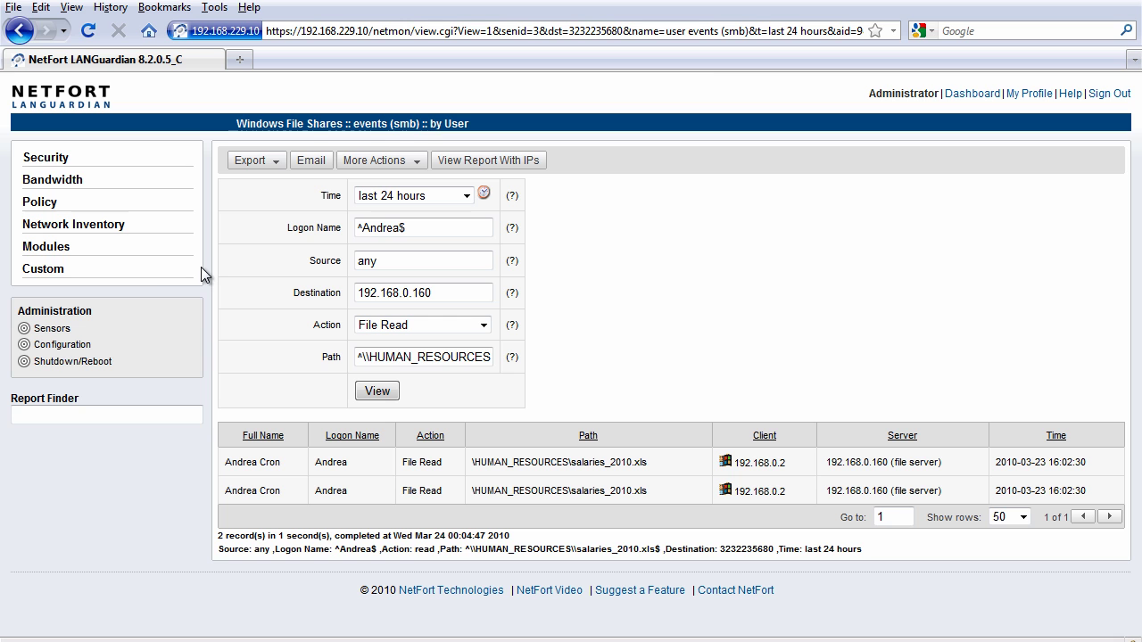
Step: Run the advanced Windows File Shares report Top Clients by Volume for the last 24 hours, with all sensors and any client or server
click(38, 249)
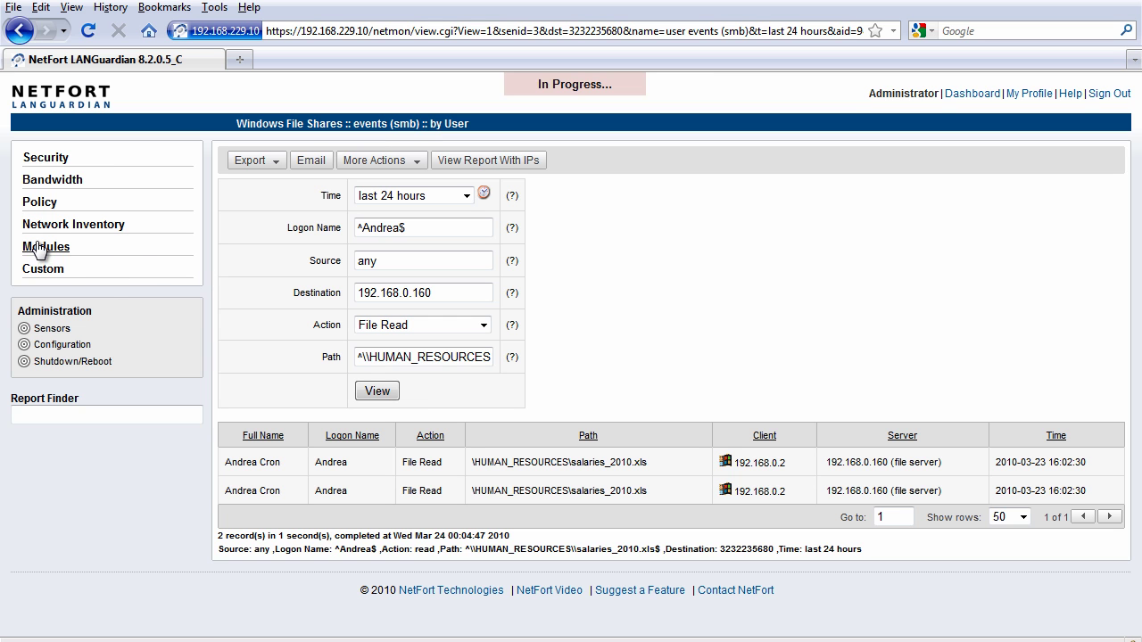
click(90, 333)
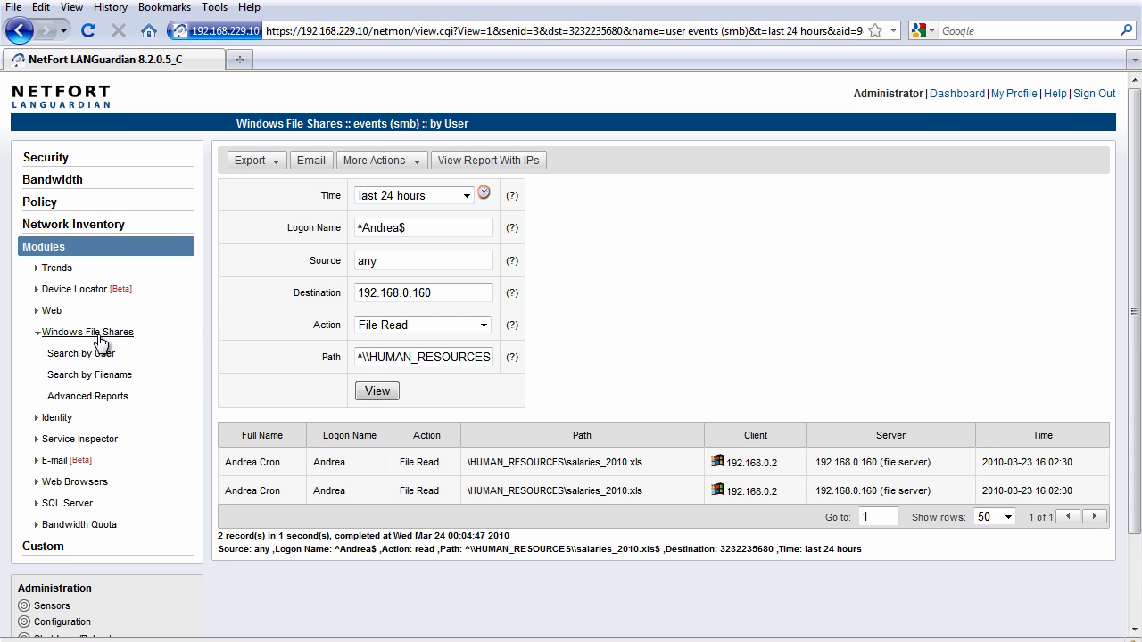
click(99, 397)
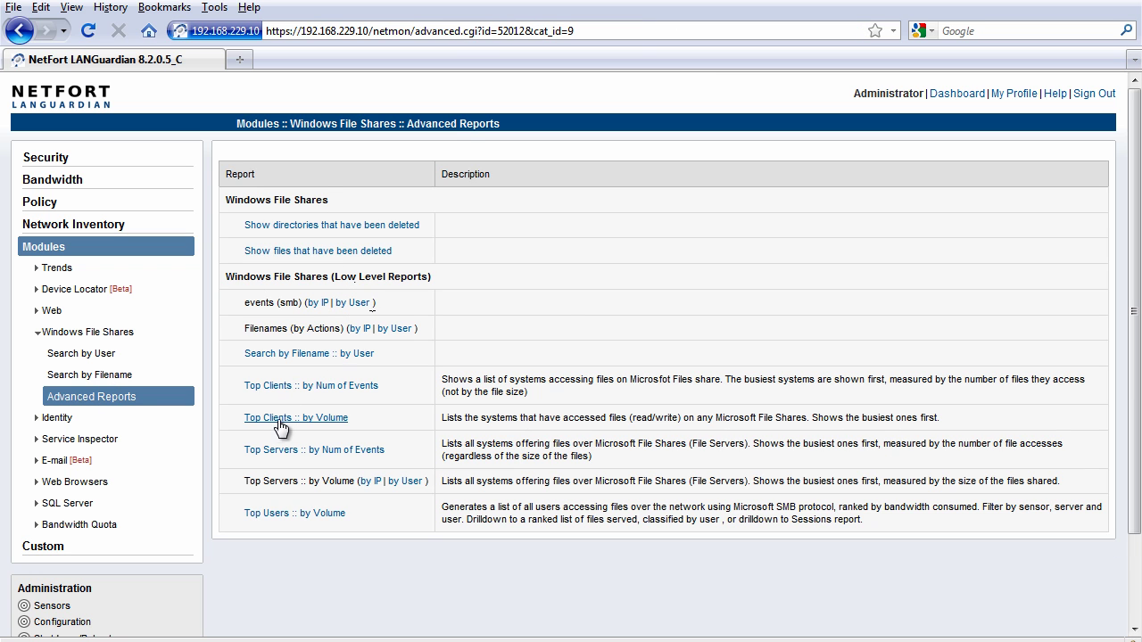
click(339, 424)
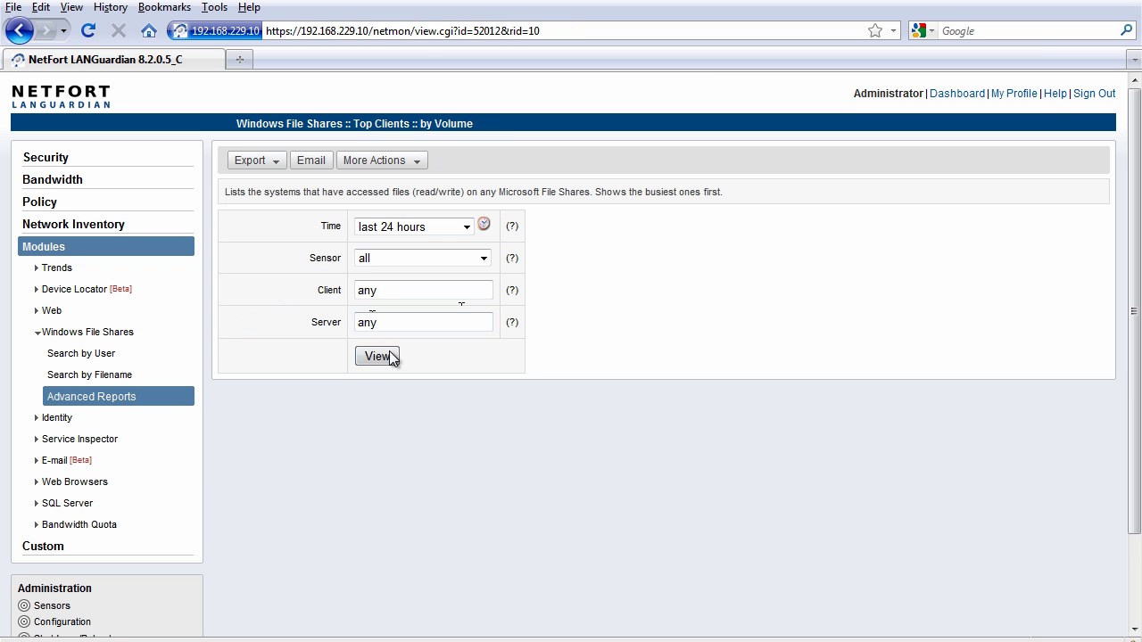
click(379, 357)
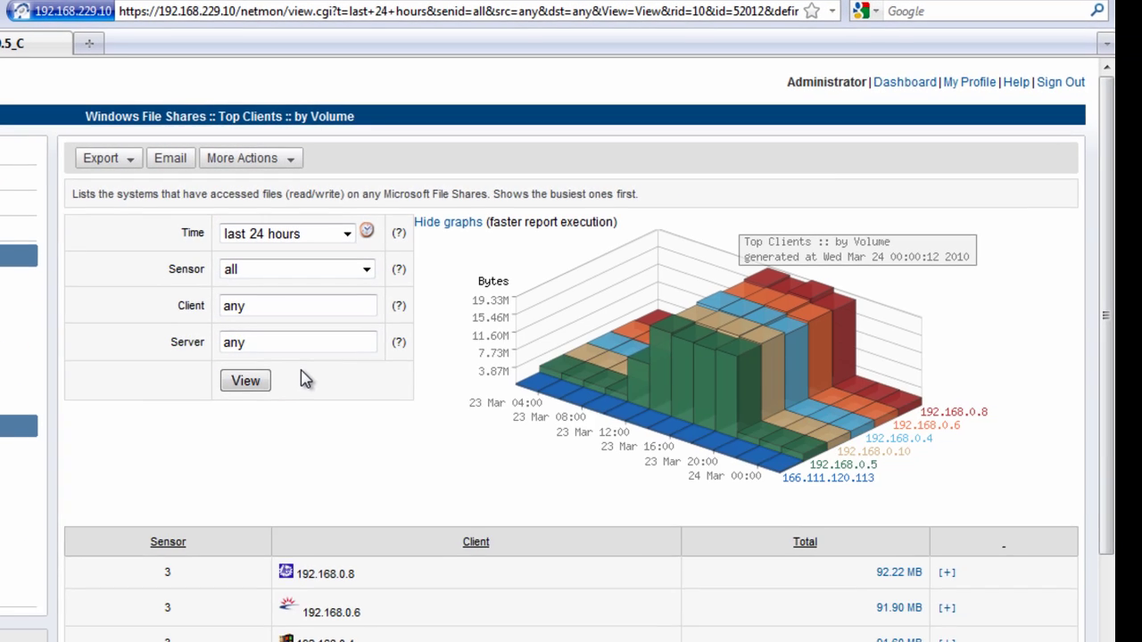
Step: Drill into the total volume of client 192.168.0.6 and review its file actions on the servers
scroll(303, 380, down, 3)
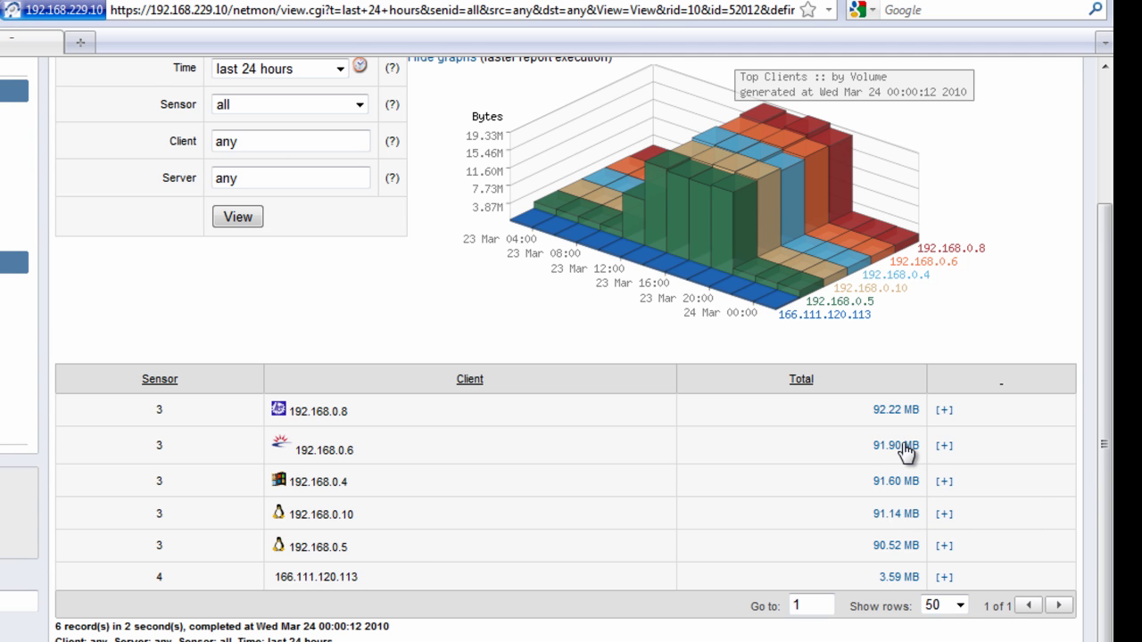
click(904, 446)
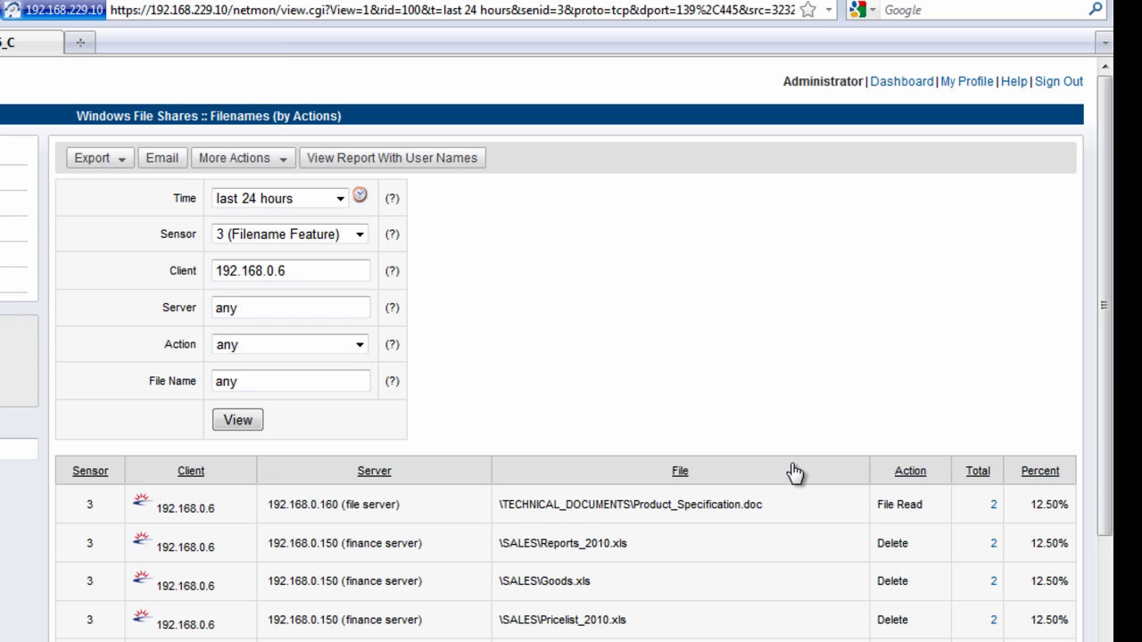
scroll(791, 463, down, 4)
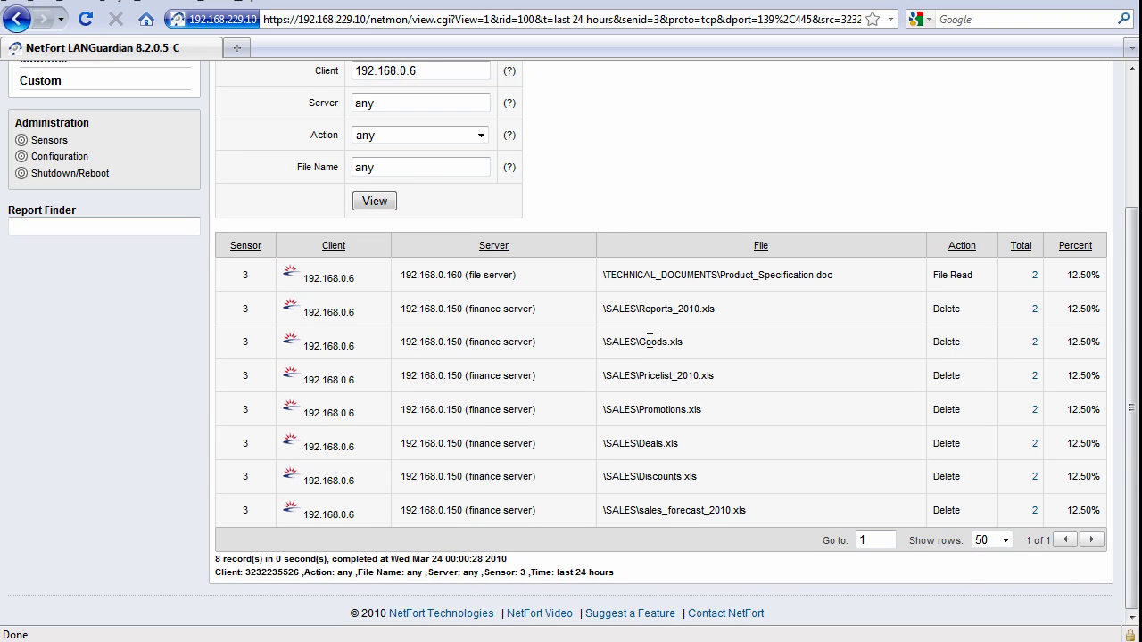
scroll(619, 369, up, 4)
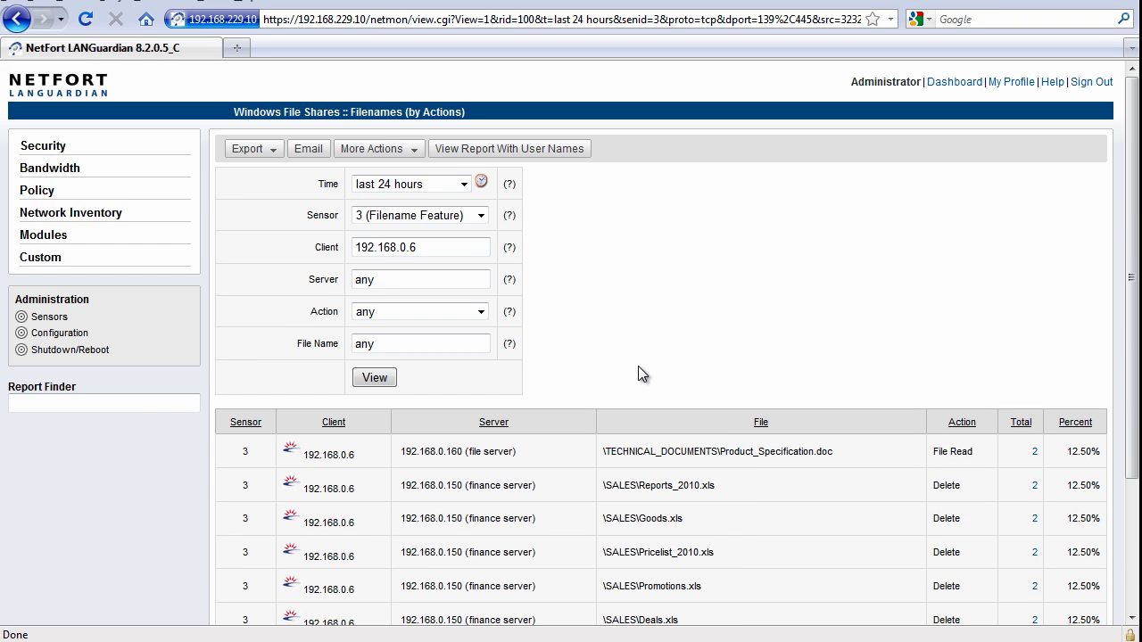
click(46, 243)
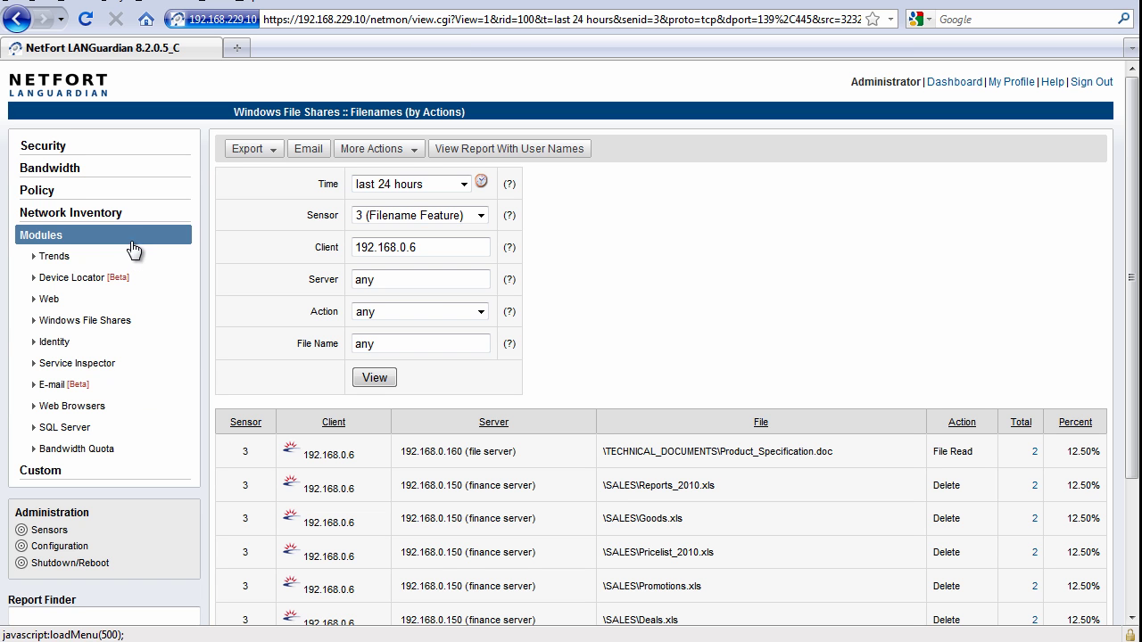
scroll(74, 250, down, 4)
scroll(73, 249, up, 4)
scroll(82, 268, down, 4)
scroll(84, 265, up, 4)
click(54, 238)
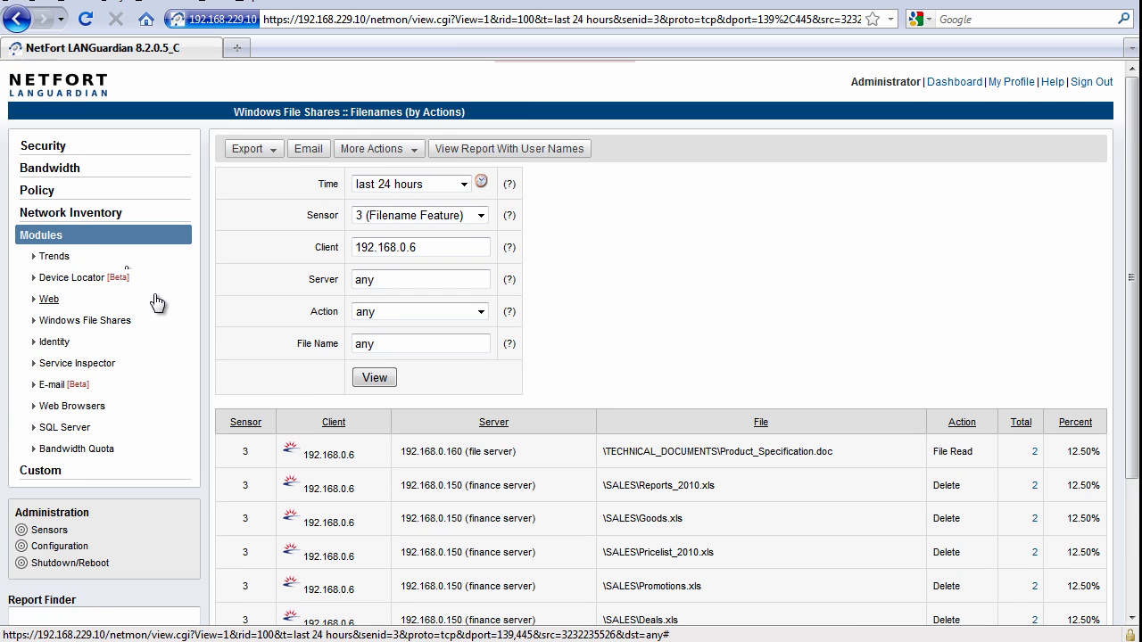
Step: Find the custom report Audit :: MP3 Files by searching for aud, run it for the last 24 hours, and review its listed files
scroll(157, 303, down, 4)
click(71, 439)
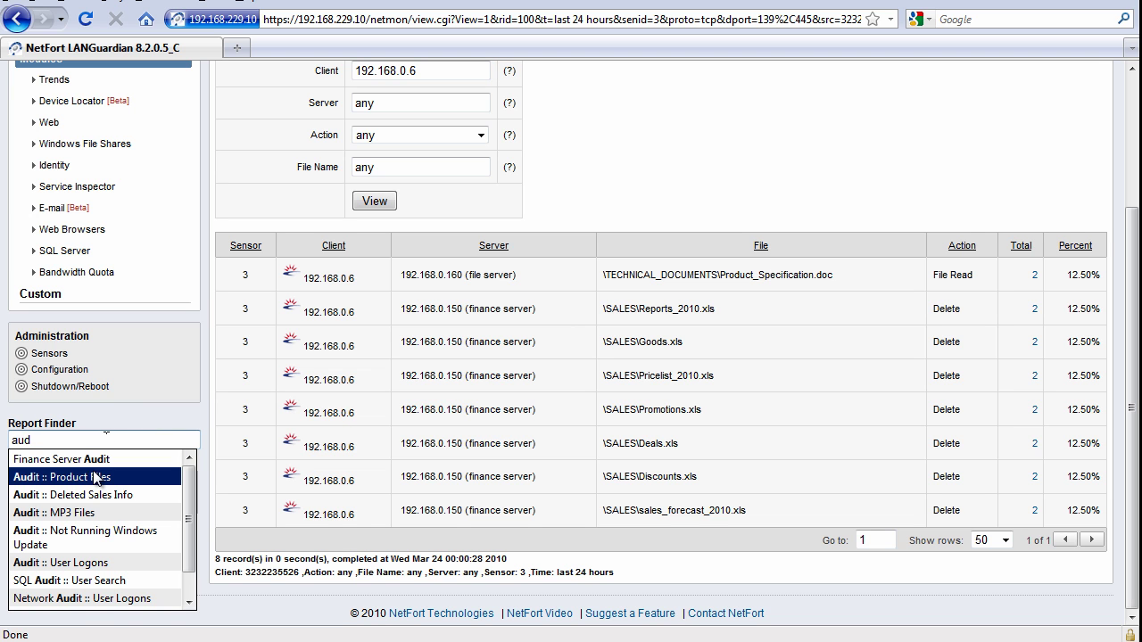
click(71, 514)
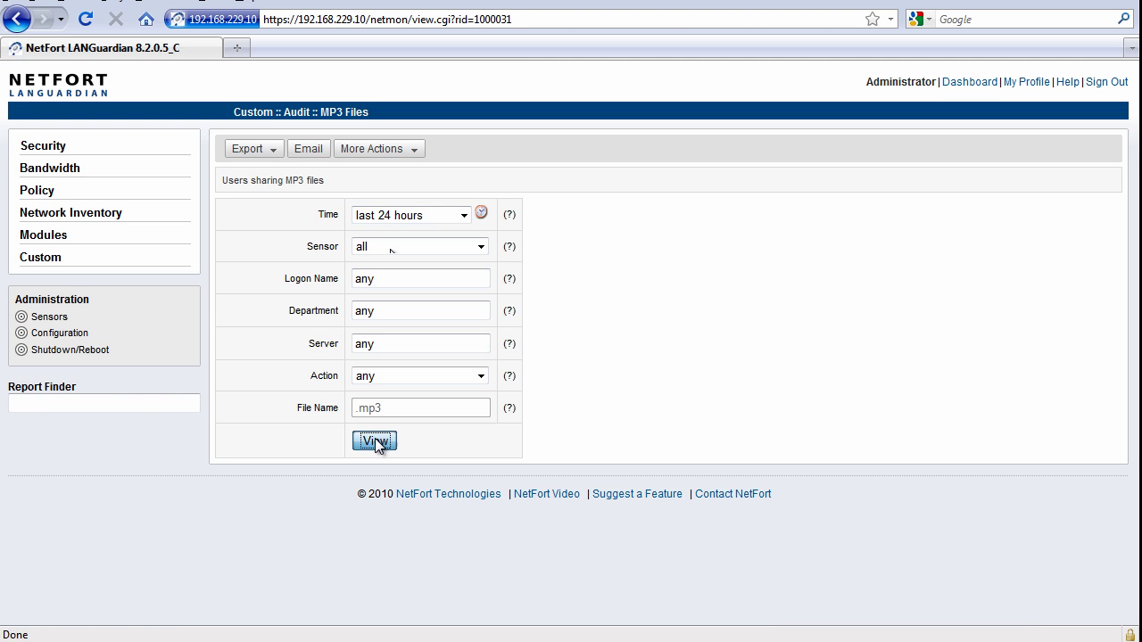
click(365, 439)
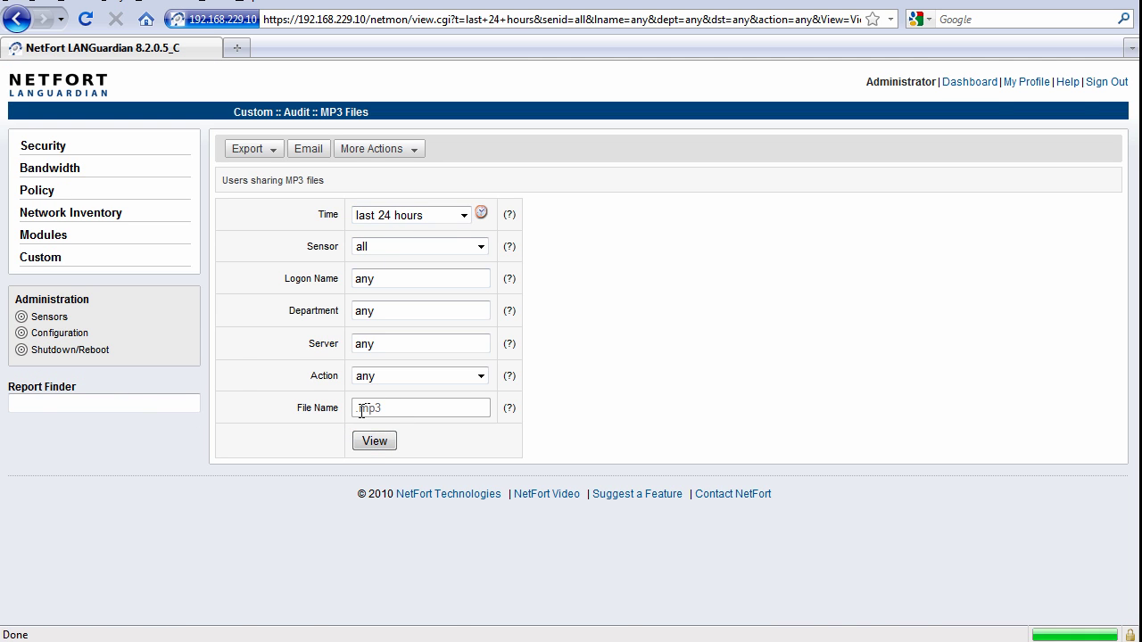
scroll(385, 418, down, 4)
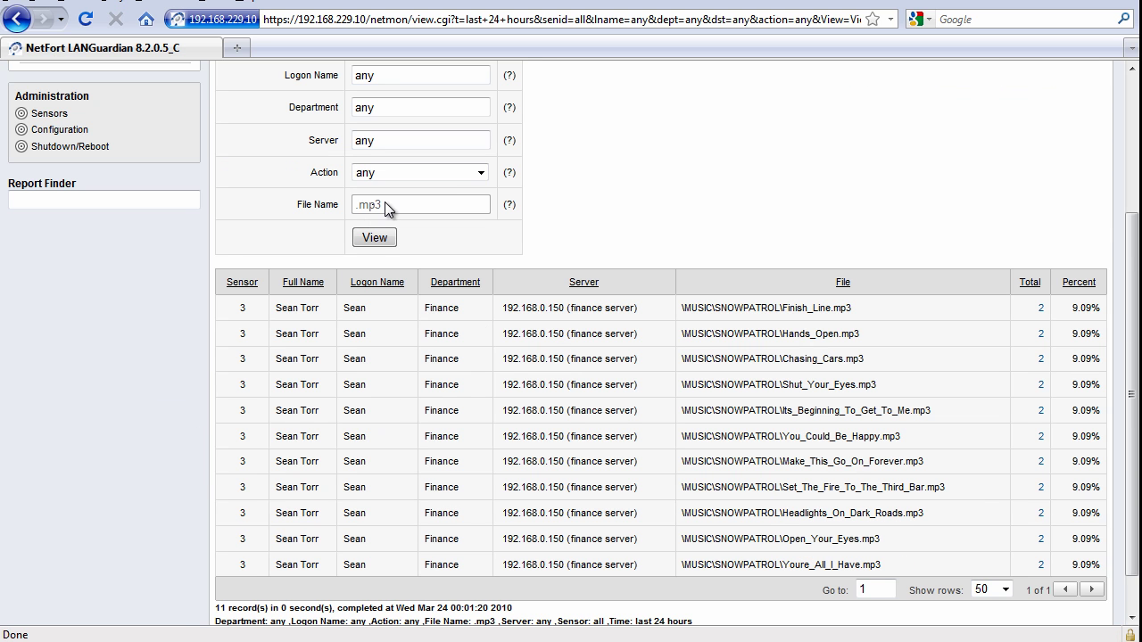
click(164, 200)
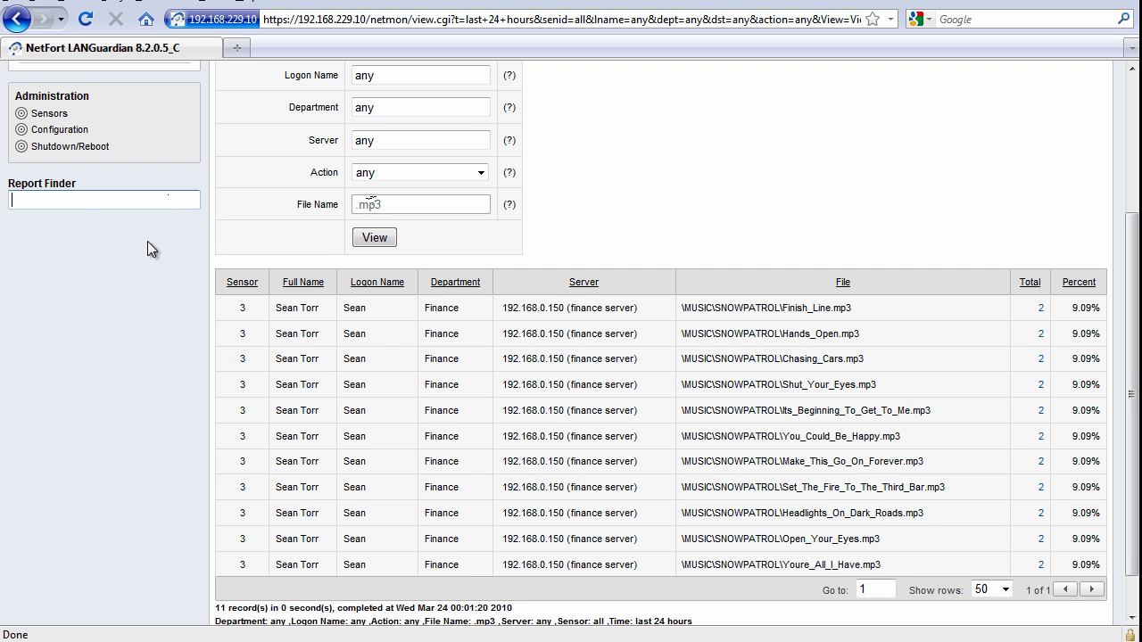
scroll(139, 234, up, 2)
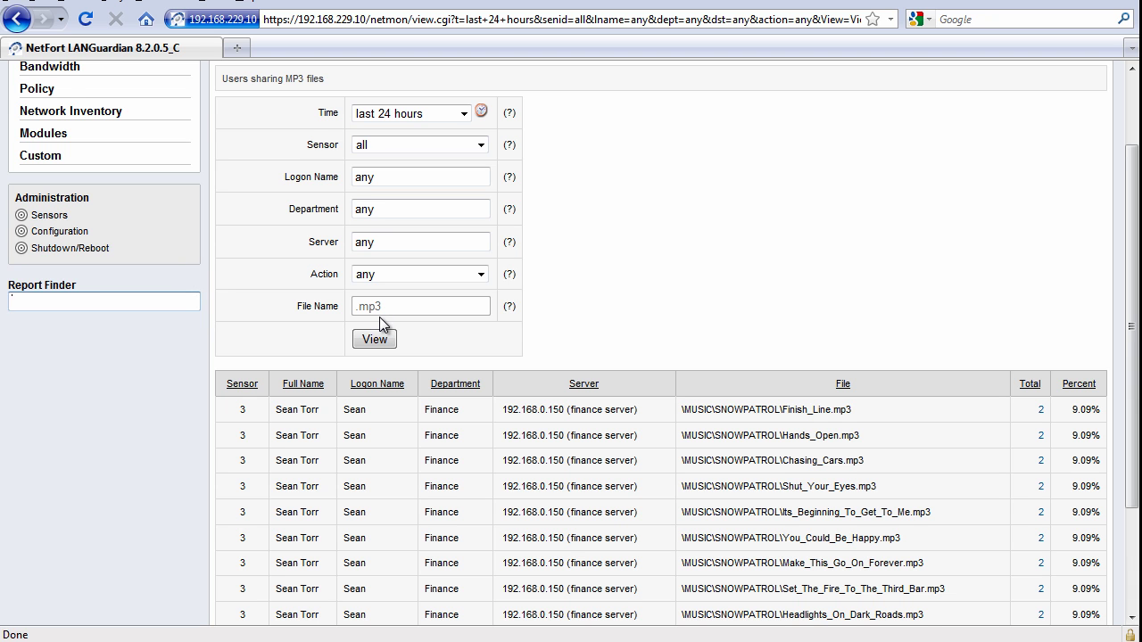
scroll(378, 317, up, 2)
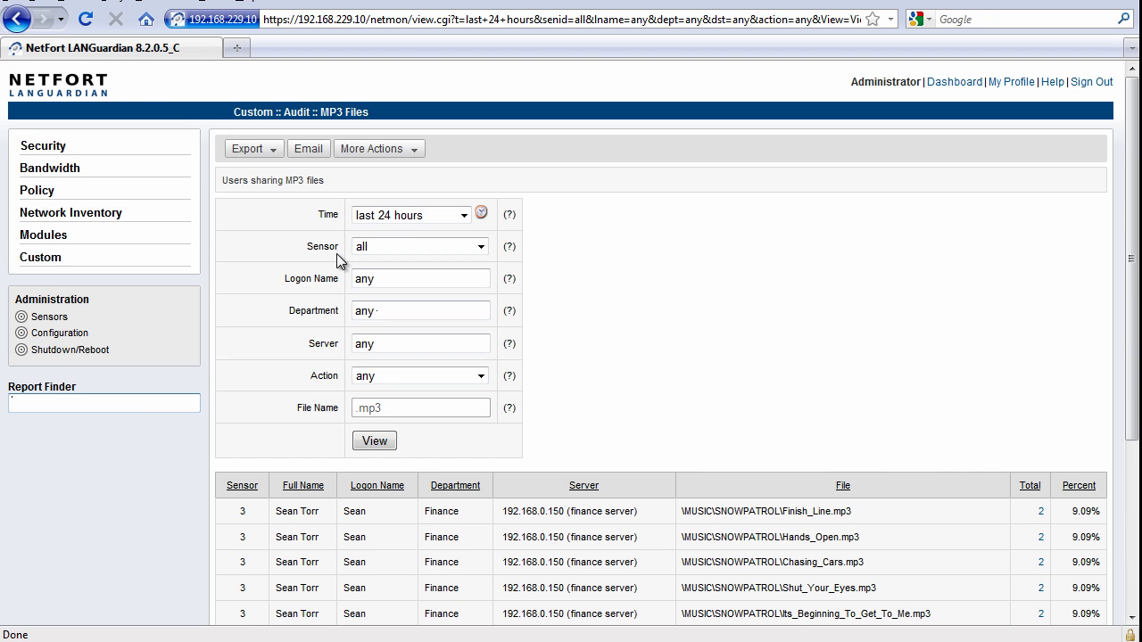
Step: Open the User Dashboard in full-screen view and review its File Shares panels, including All File Activity, Deleted Files and Top Clients
click(116, 95)
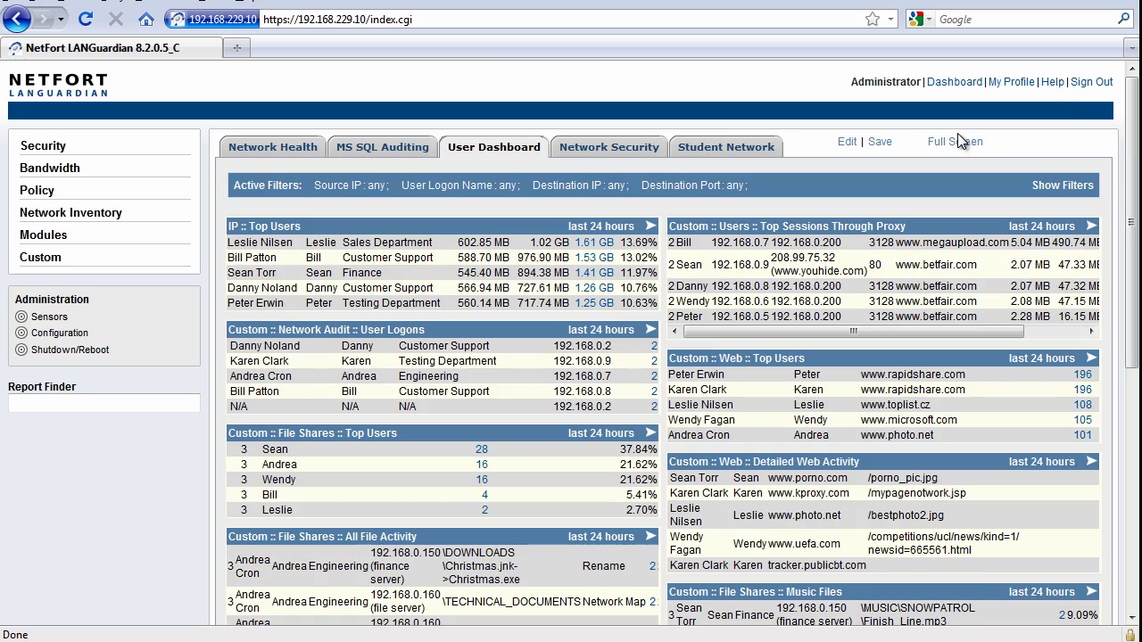
click(957, 141)
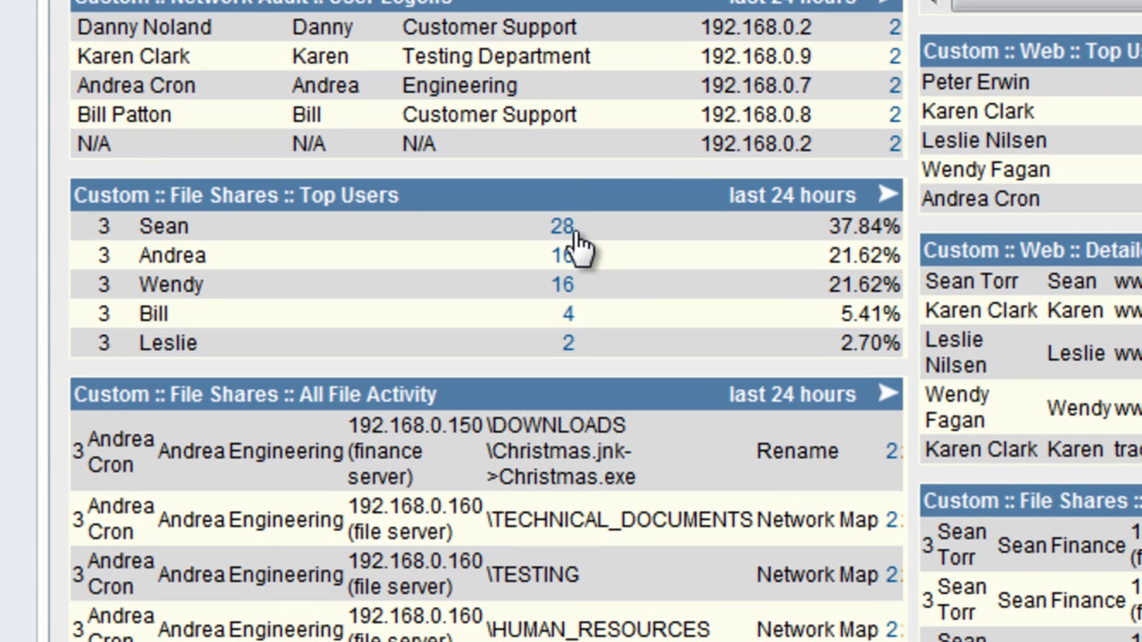
scroll(482, 439, down, 4)
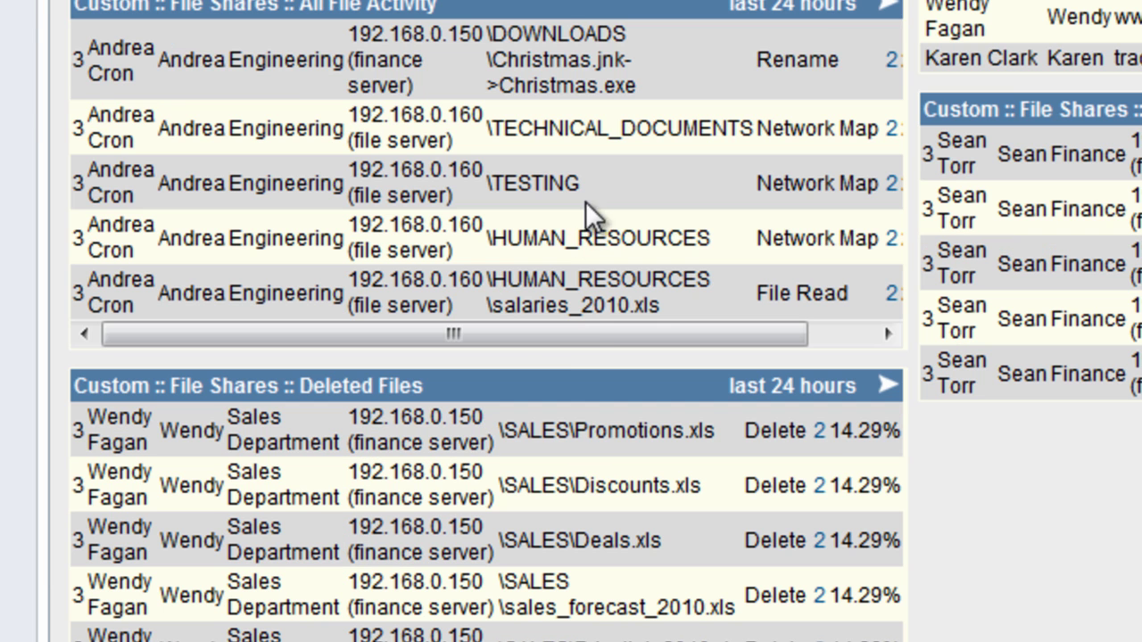
scroll(527, 442, down, 2)
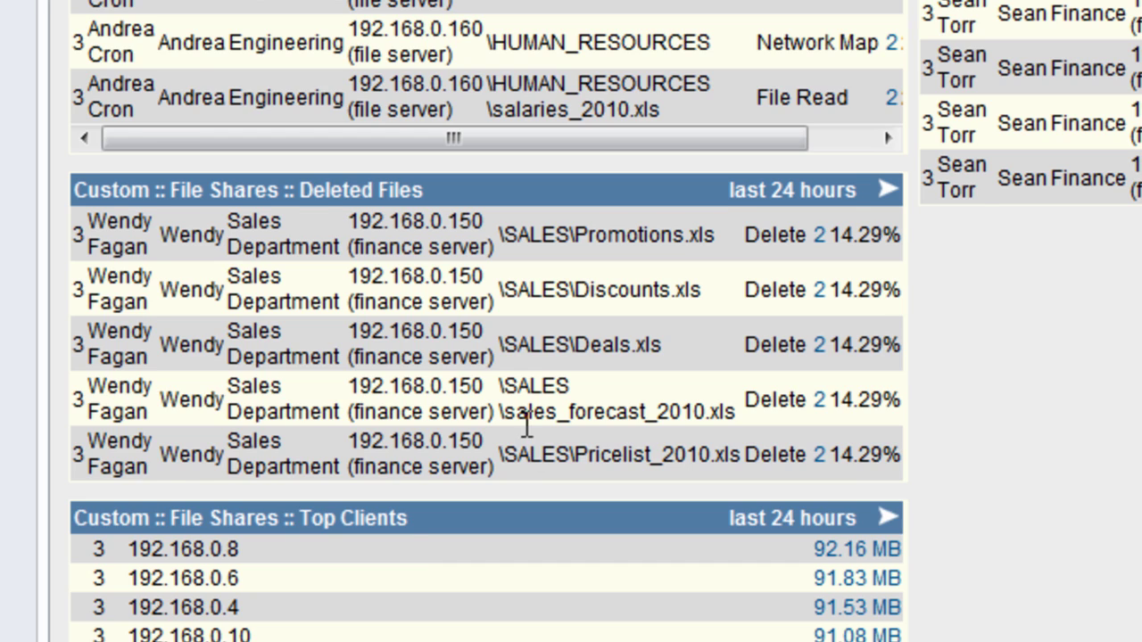
scroll(527, 428, up, 6)
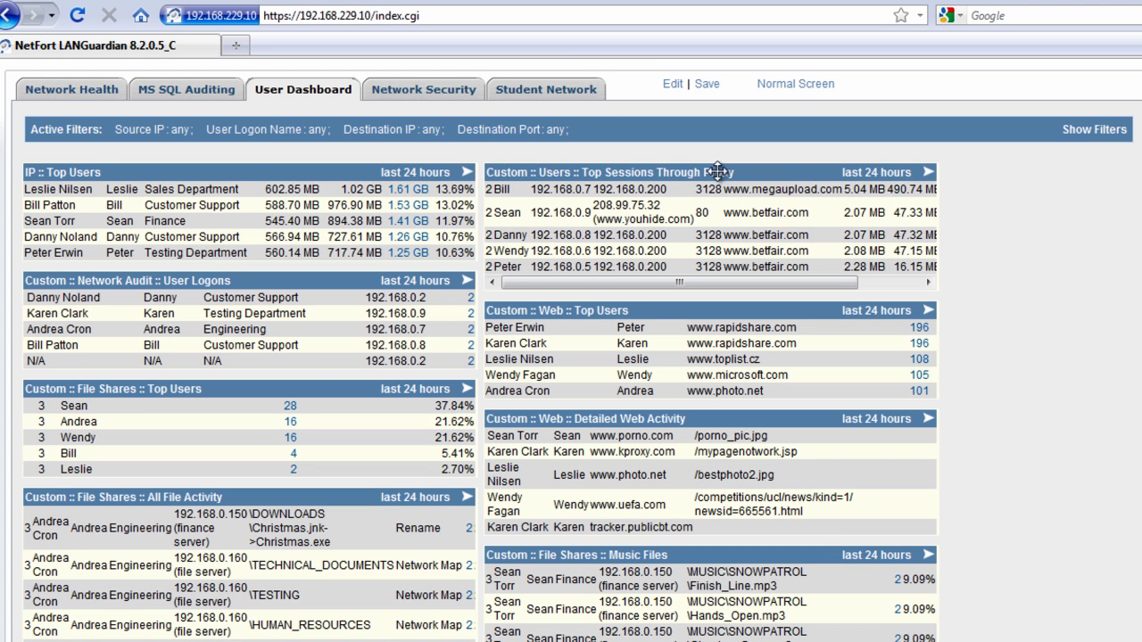
Step: Show the dashboard filters and save a User Logon Name filter with the Sales Department employee's logon name, keeping the other filters at any
click(1097, 131)
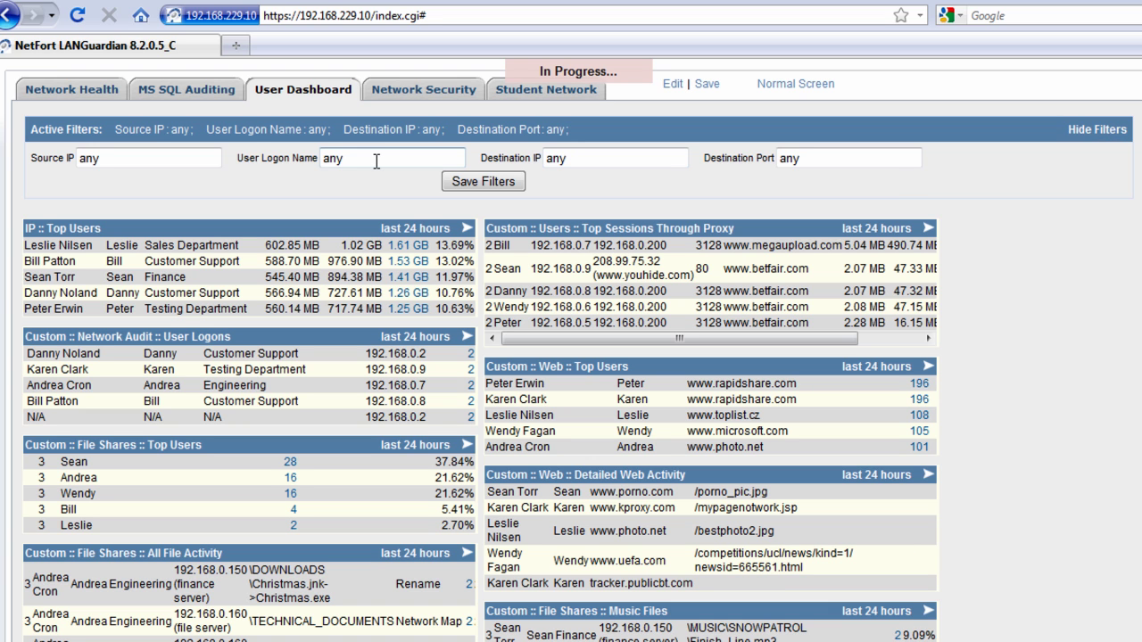
drag(384, 158, 306, 158)
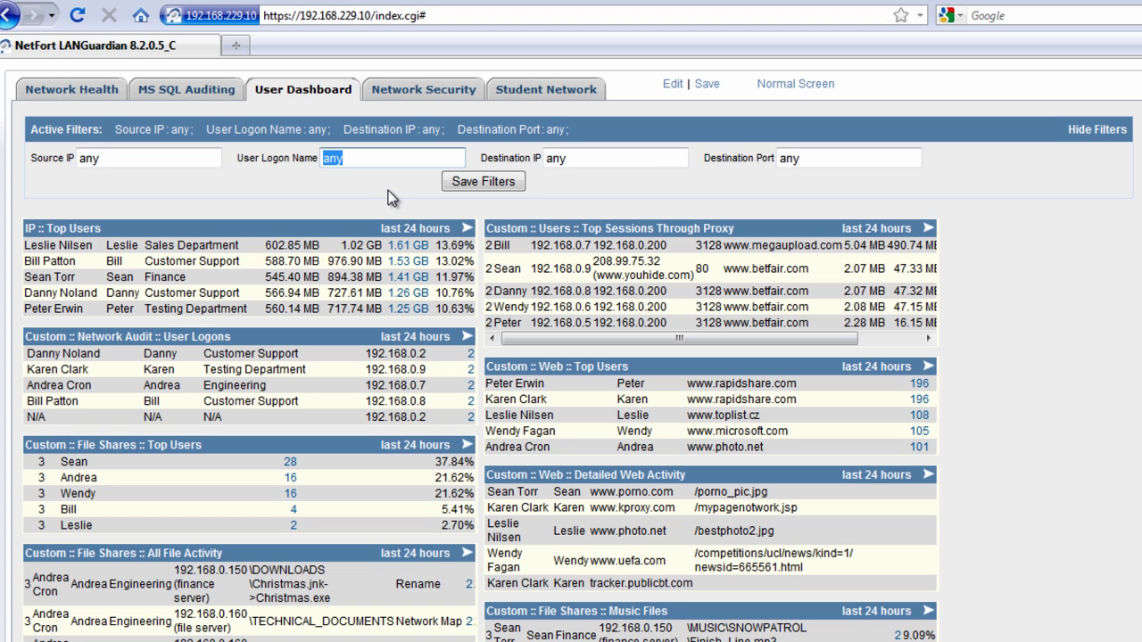
text(wend)
click(487, 183)
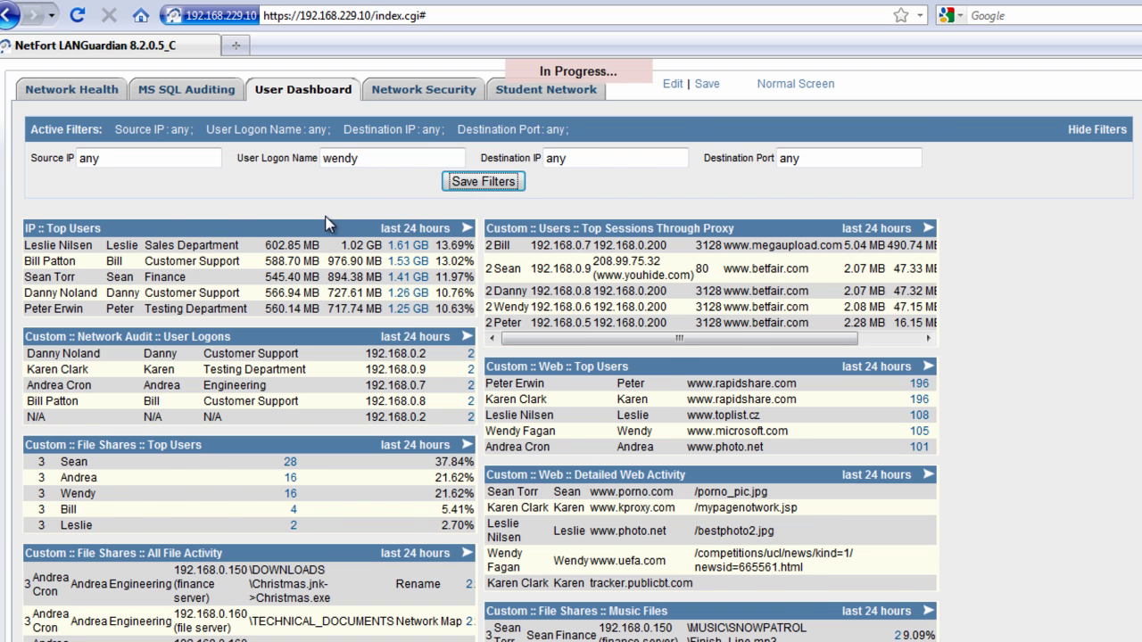
scroll(325, 224, down, 2)
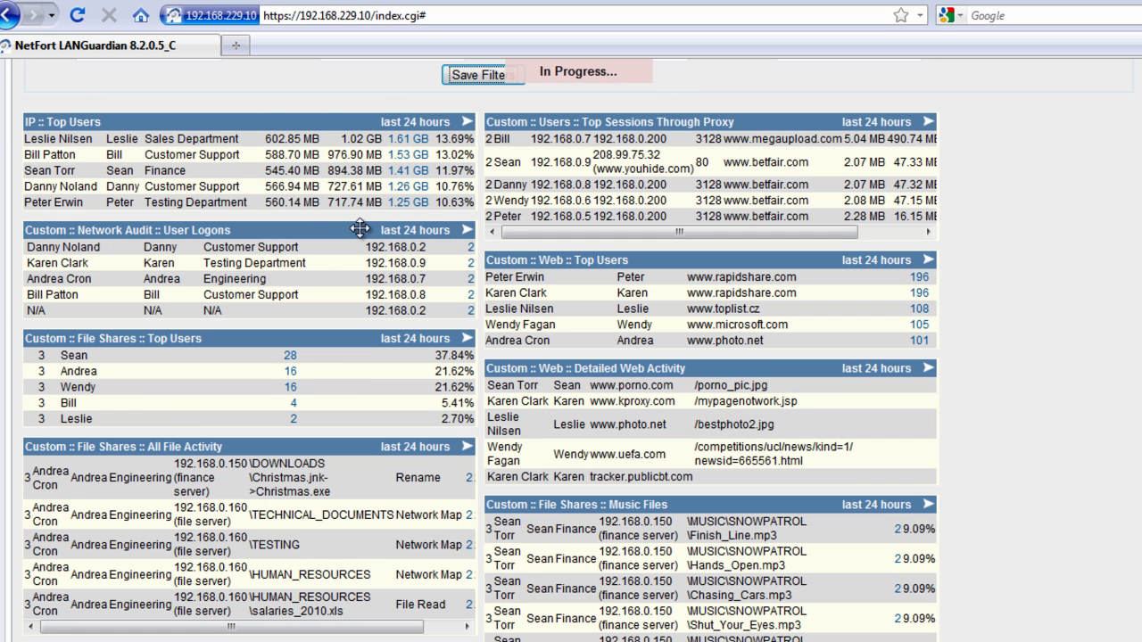
scroll(359, 229, up, 2)
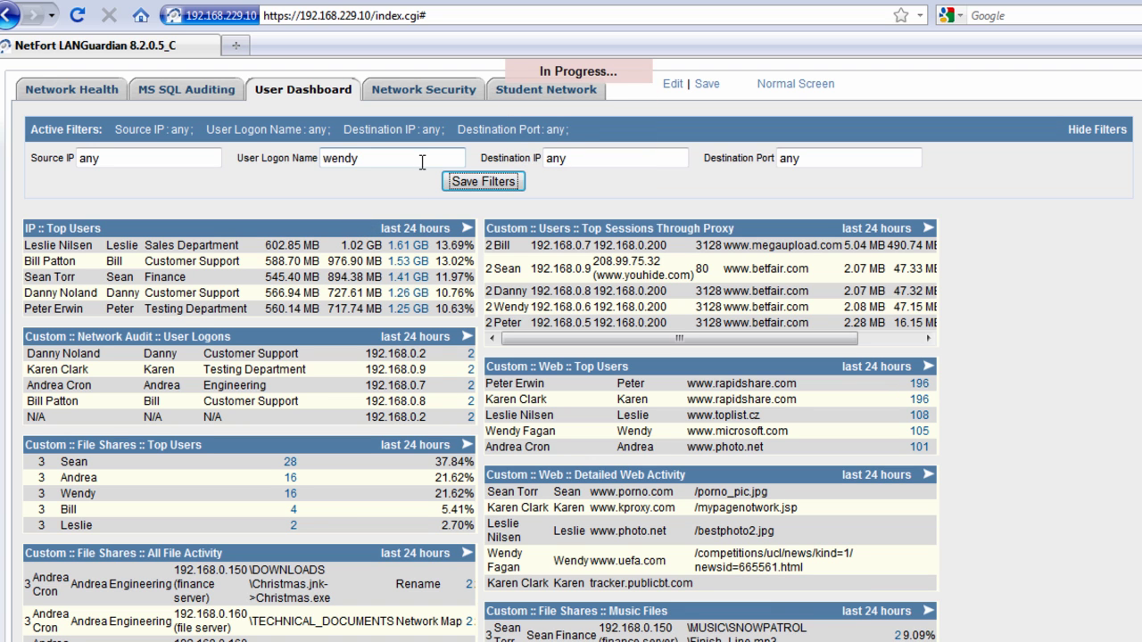
key(Return)
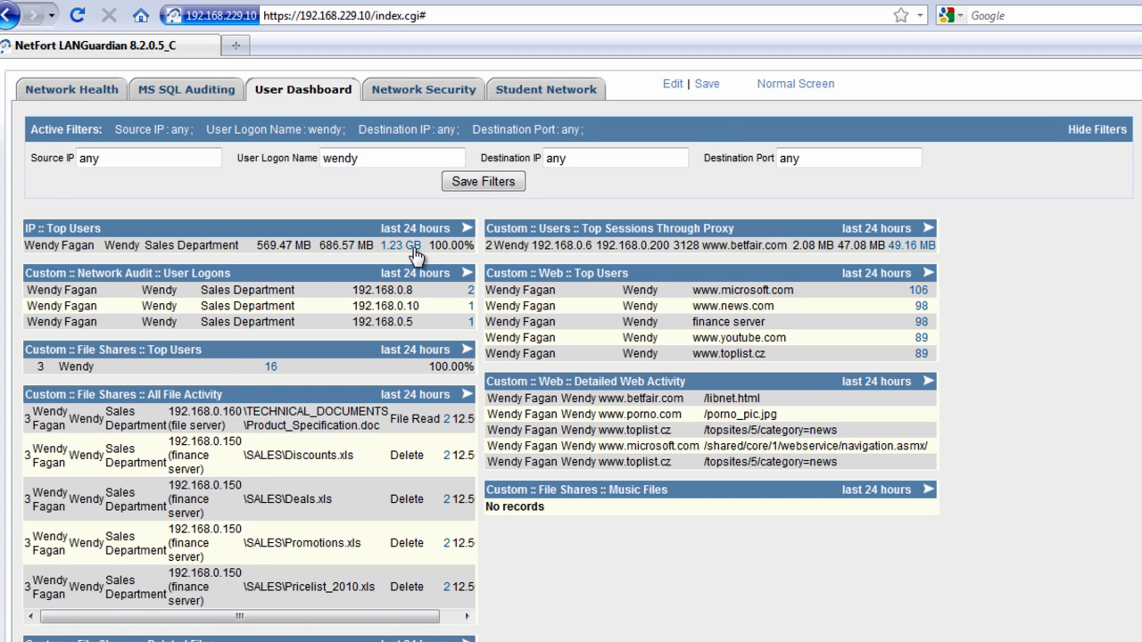
Step: Review the filtered dashboard's user logons, file activity, deleted files and web panels for the selected employee
scroll(396, 270, down, 3)
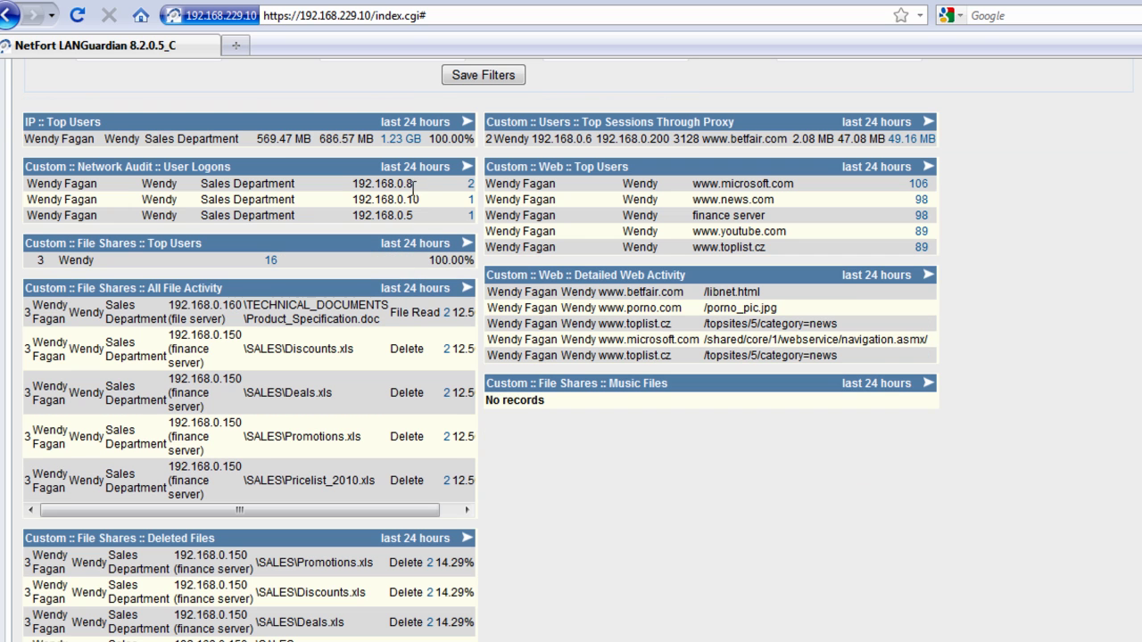
scroll(414, 217, down, 3)
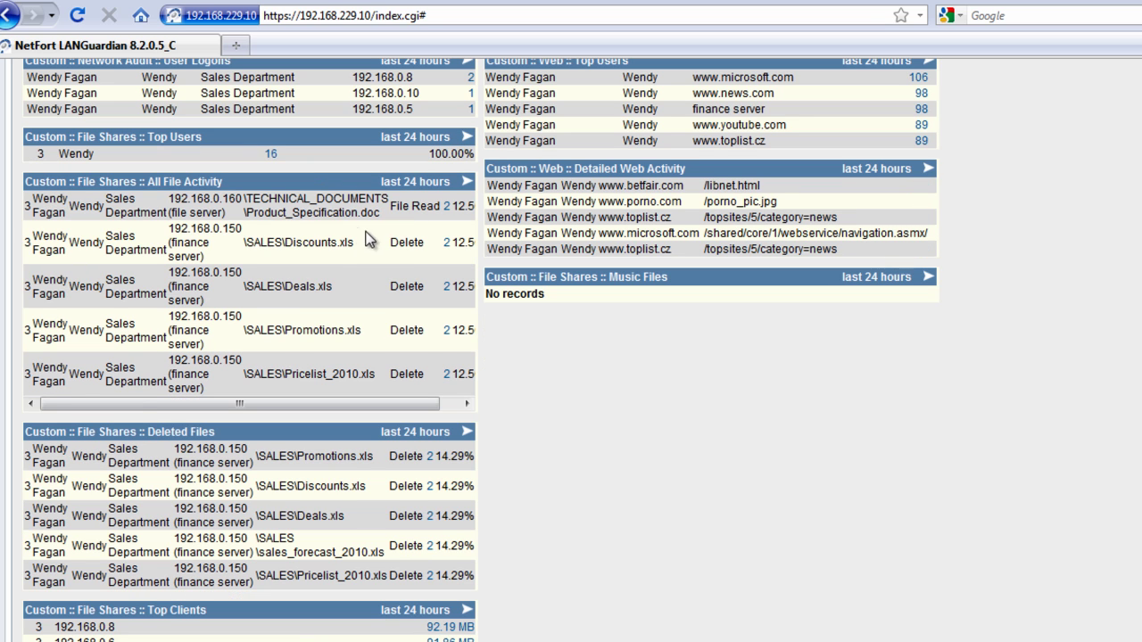
scroll(374, 321, down, 4)
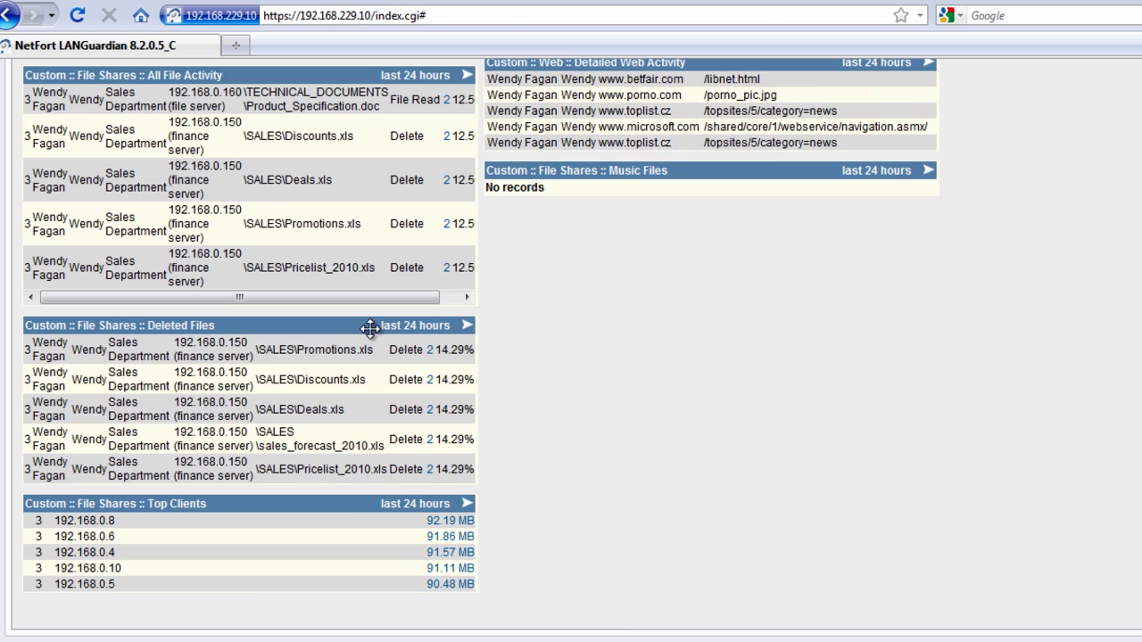
scroll(428, 397, up, 3)
scroll(446, 417, up, 5)
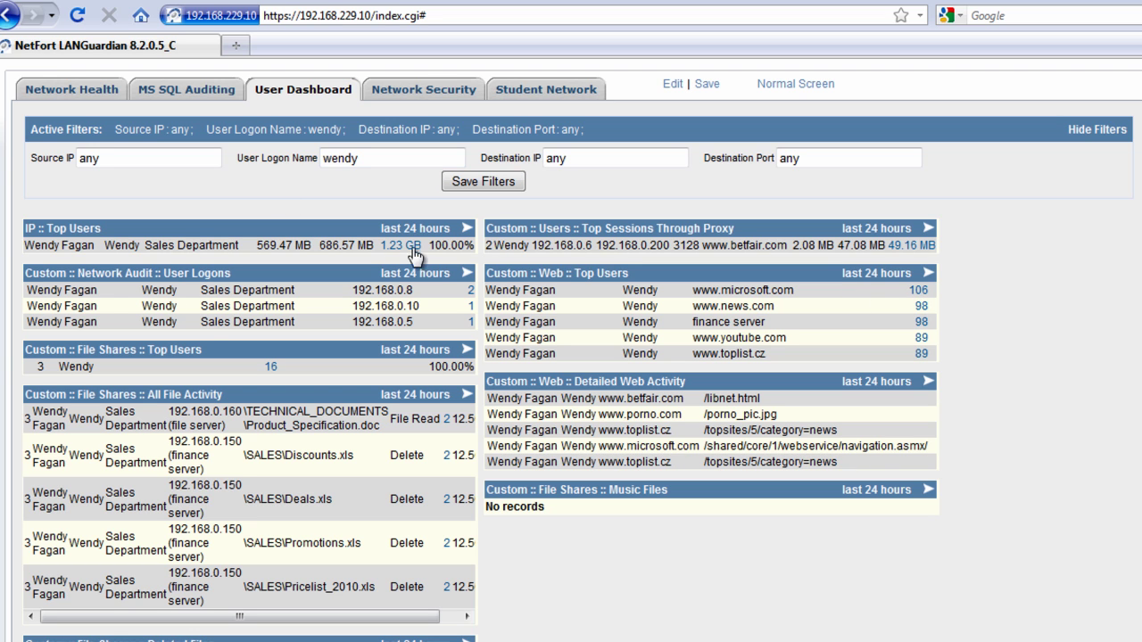
click(314, 395)
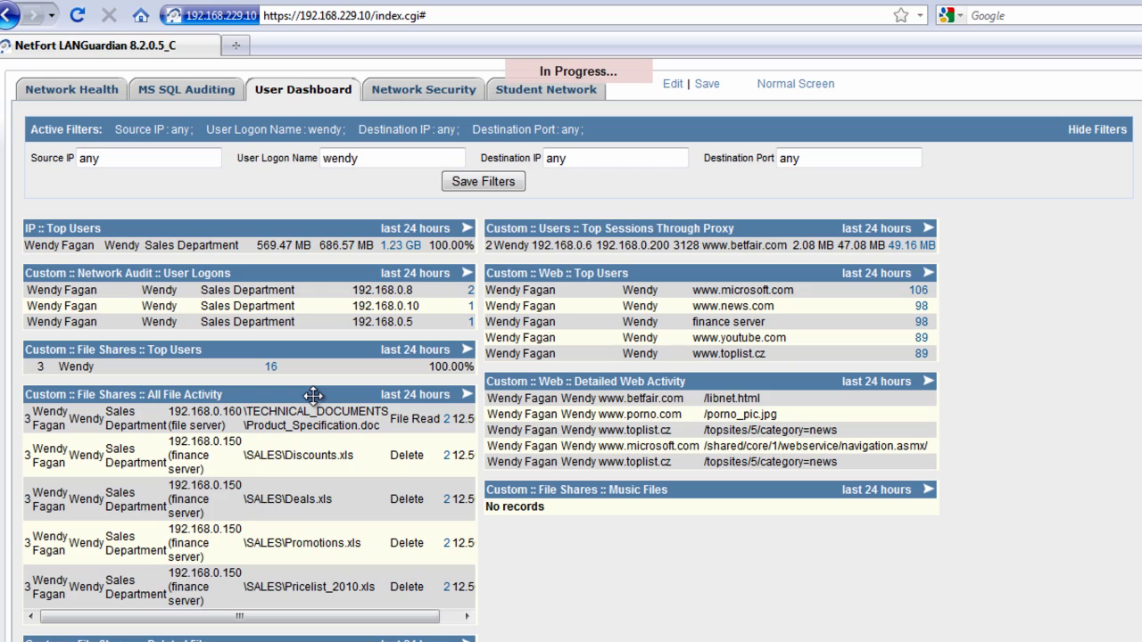